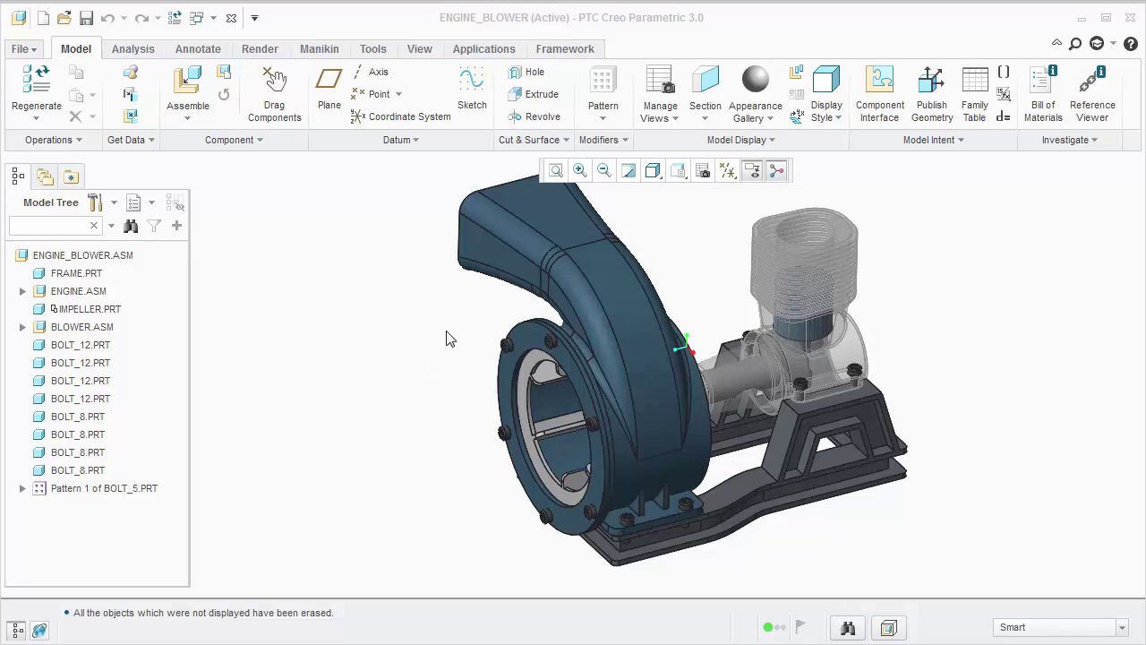
- Create the explode state Exp0001 in the View Manager and begin editing its component positions
left_click(488, 274)
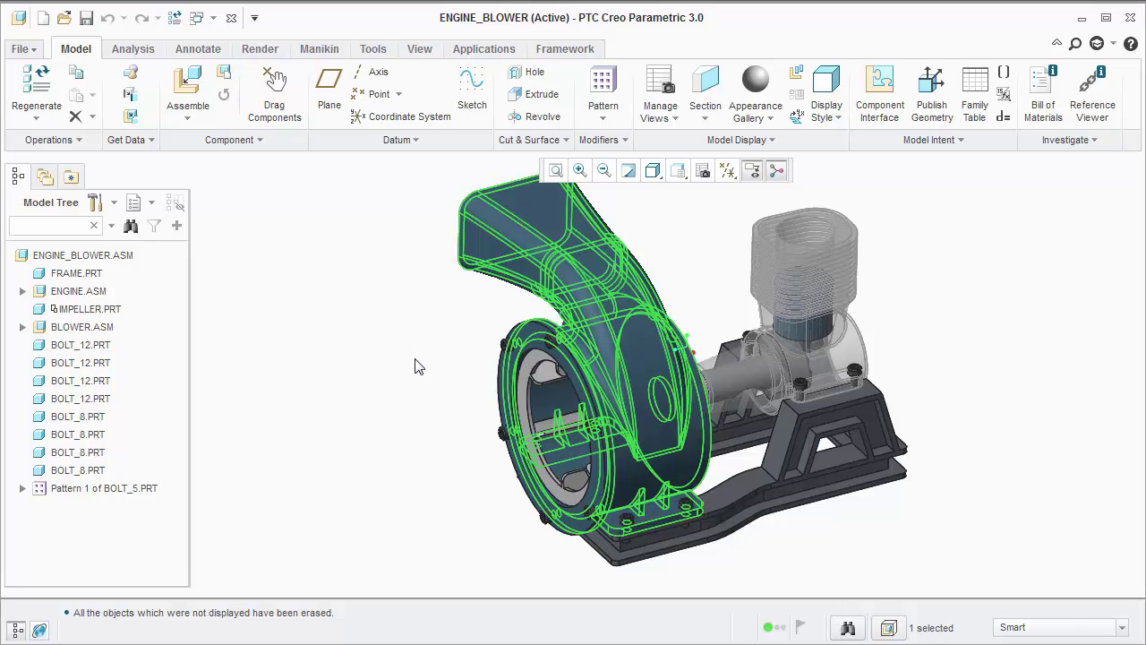
left_click(414, 366)
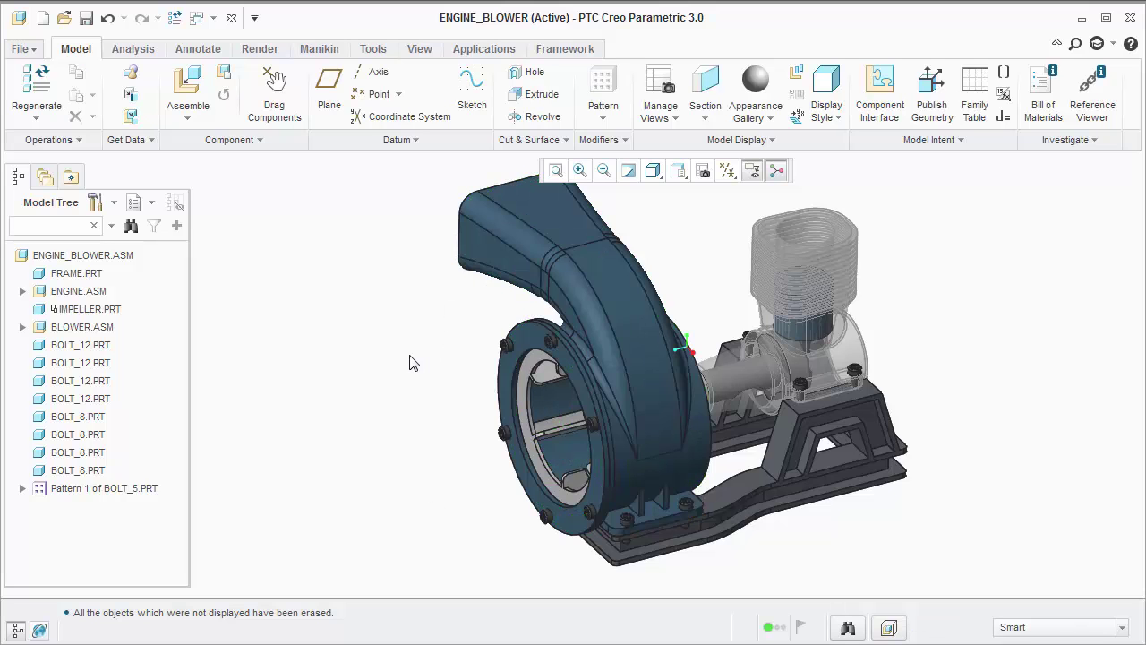
left_click(651, 89)
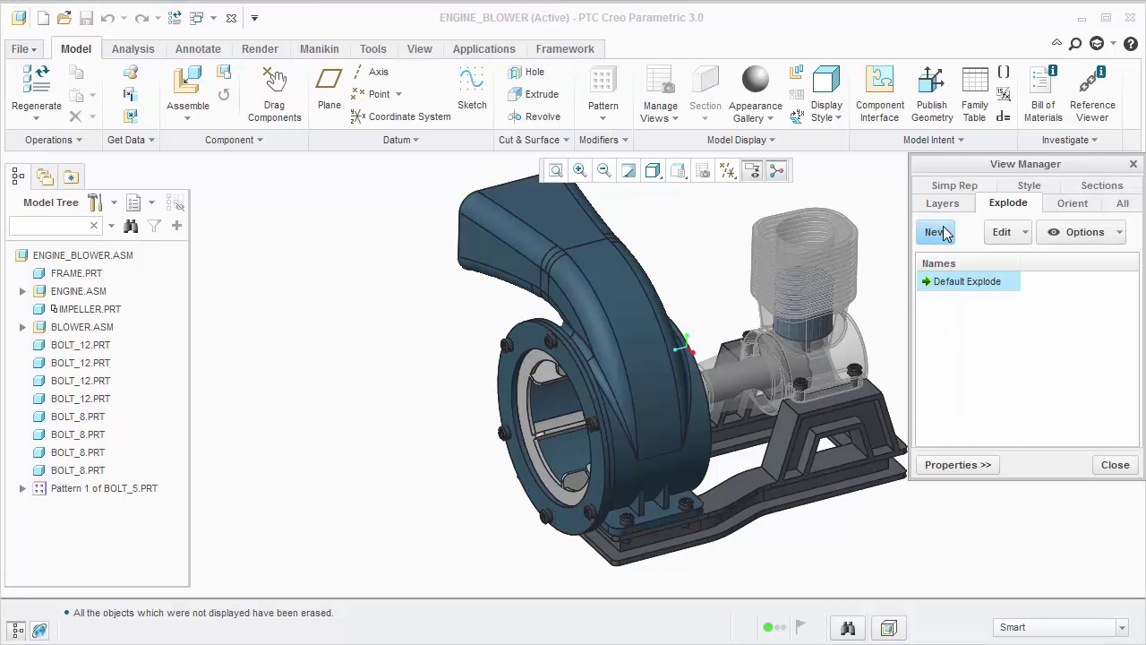
left_click(936, 232)
key("Return")
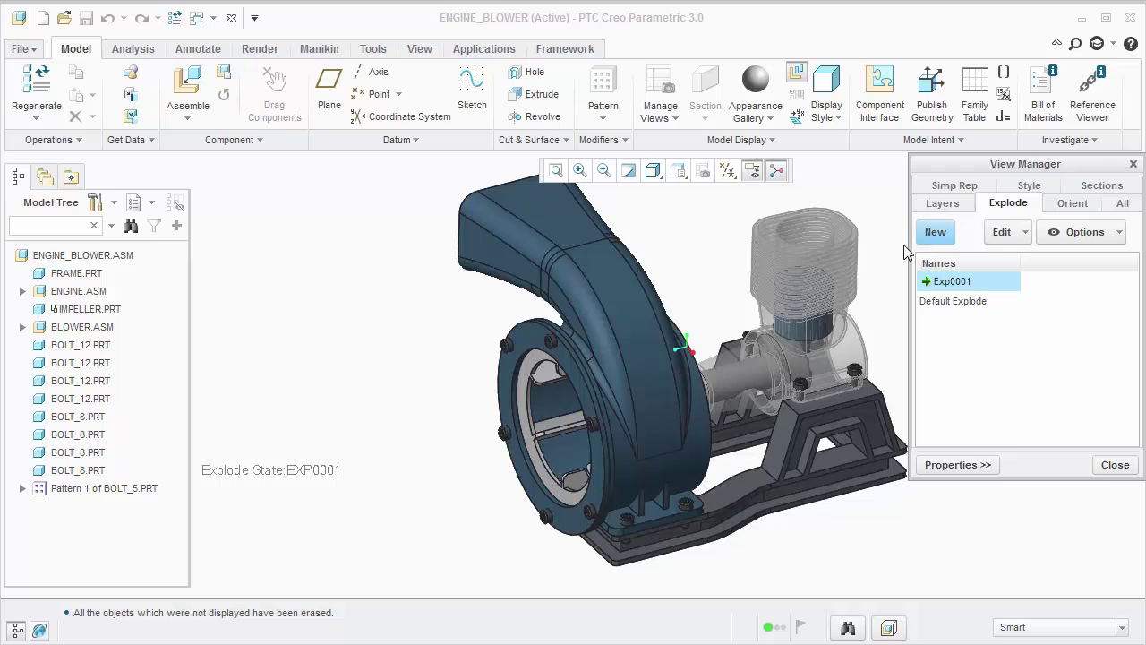
left_click(797, 123)
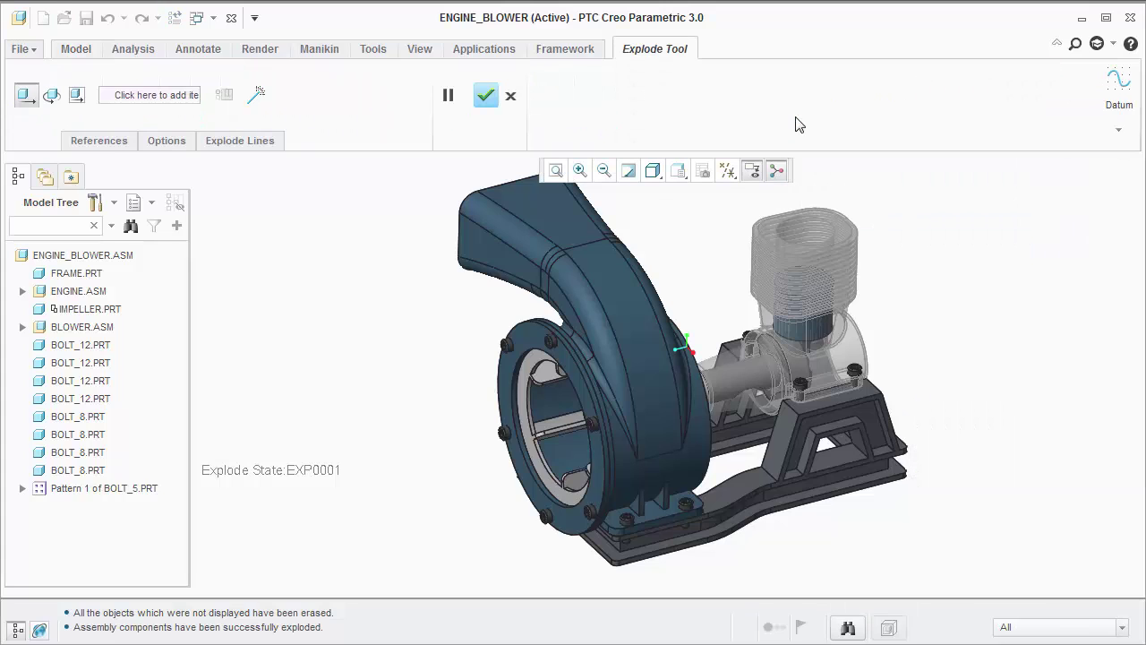
scroll(1000, 363, "down", 2)
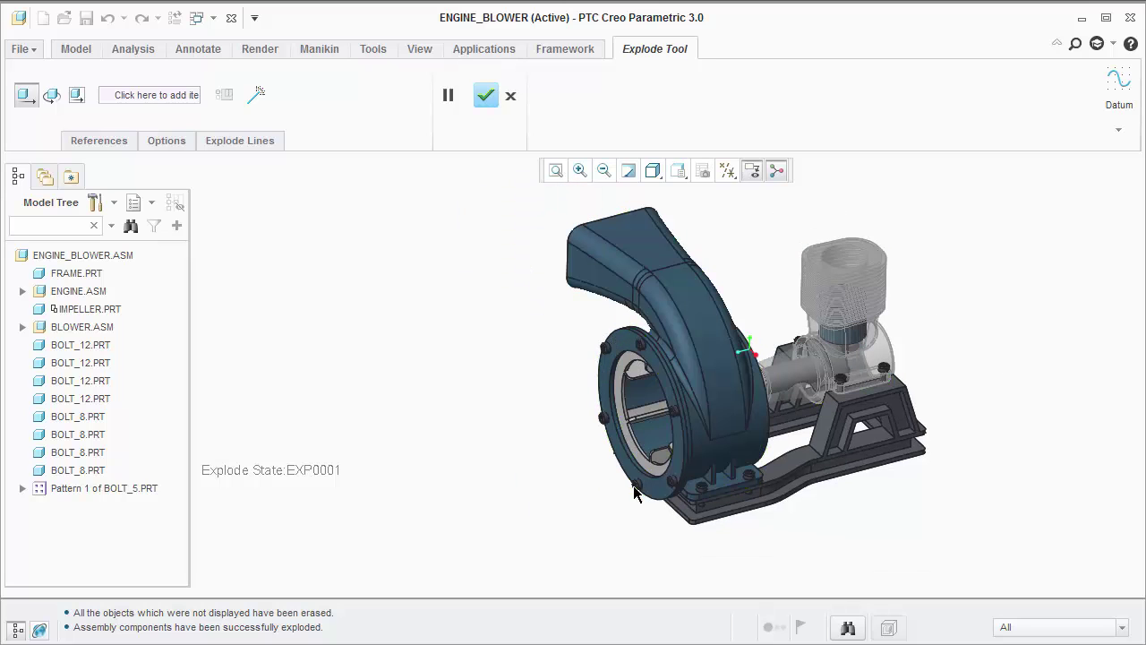
- Drag the BOLT_5 Pattern 1 inlet bolts 130 units out along the blower axis
left_click(170, 143)
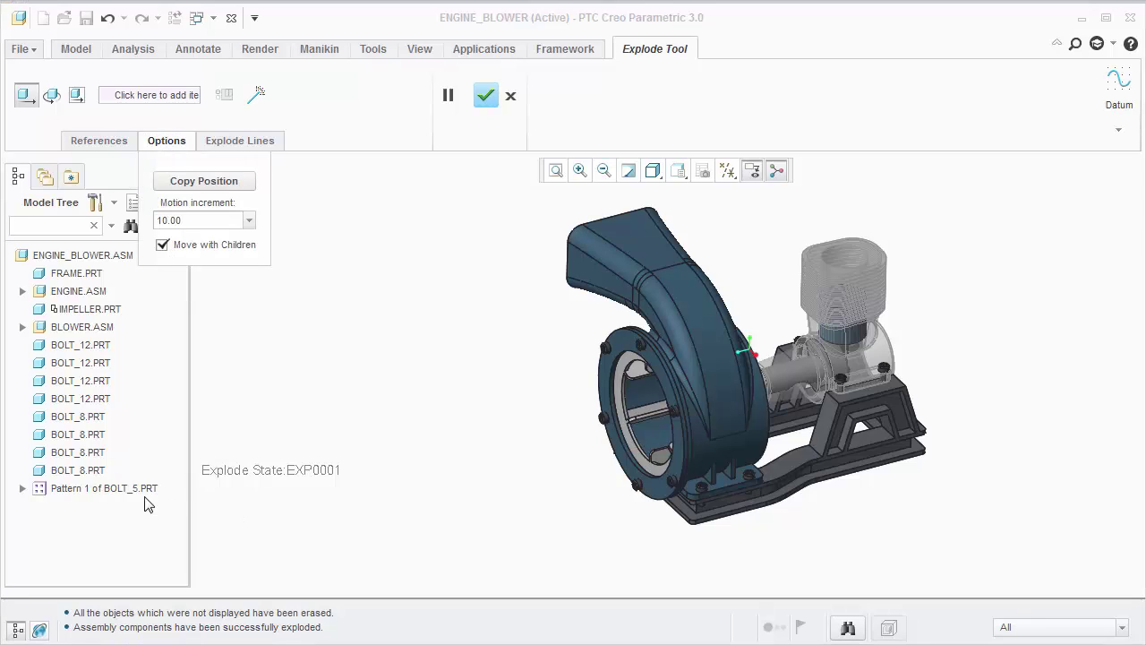
left_click(22, 488)
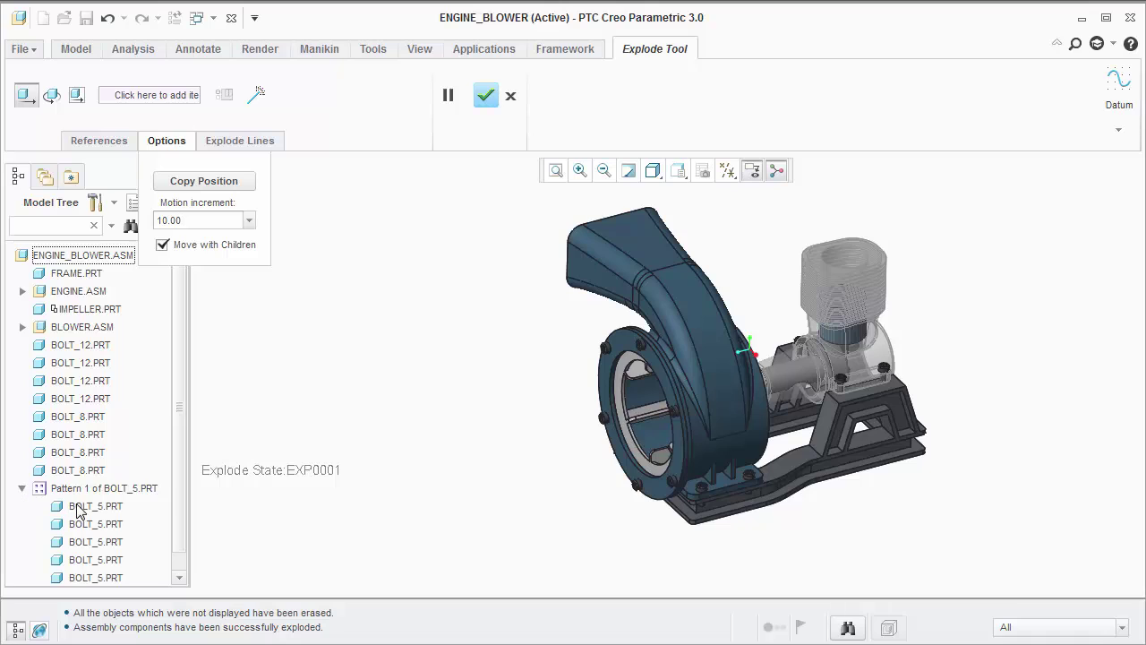
left_click(77, 507)
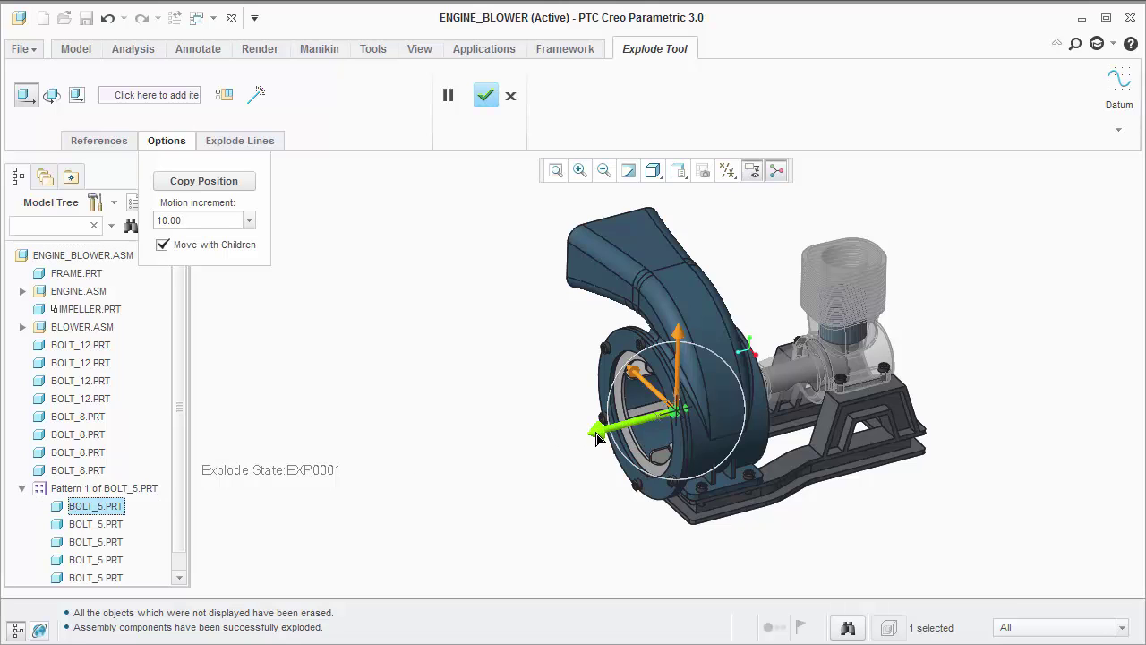
left_click_drag(602, 436, 338, 495)
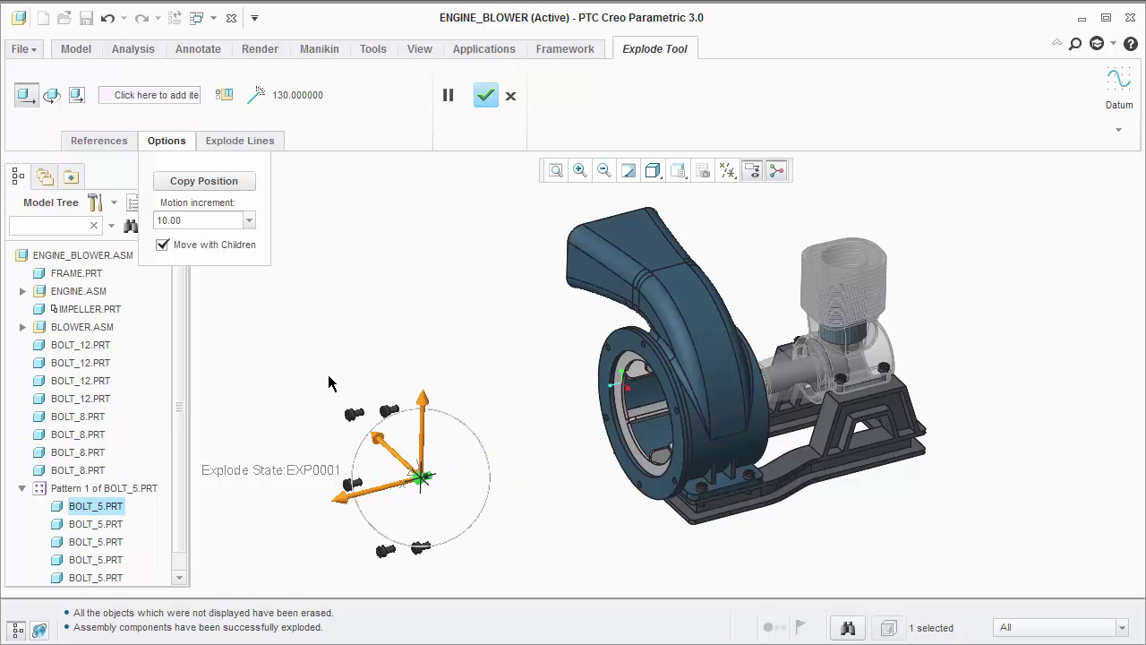
- Turn off Move with Children and pull the inlet ring 100 units out from the blower
left_click(240, 250)
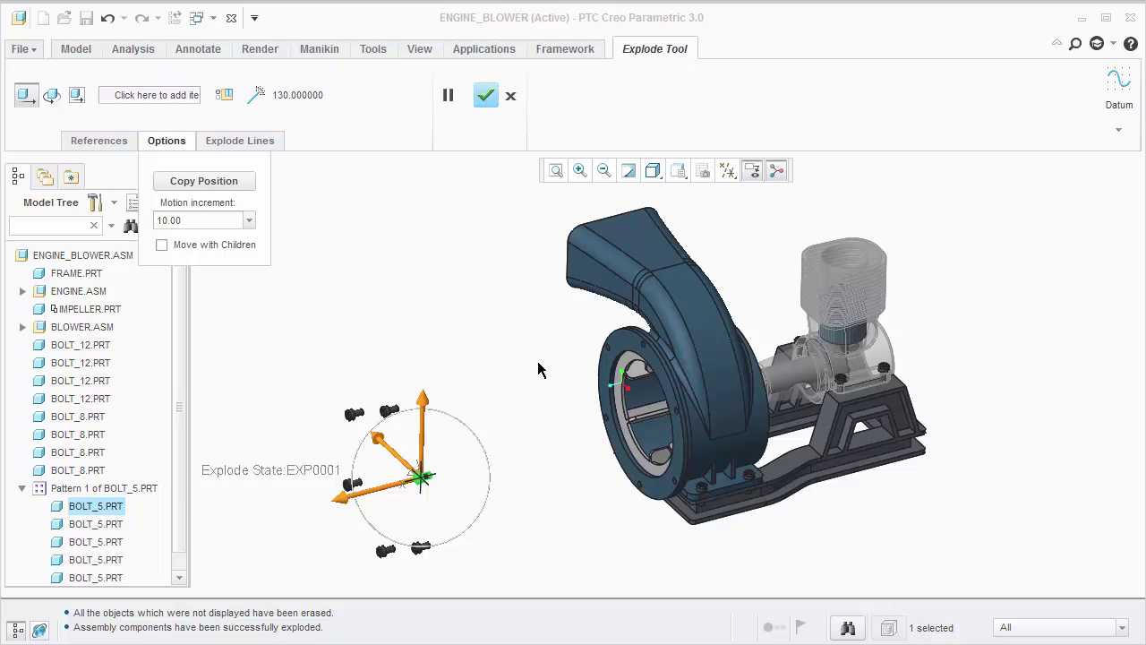
left_click(596, 360)
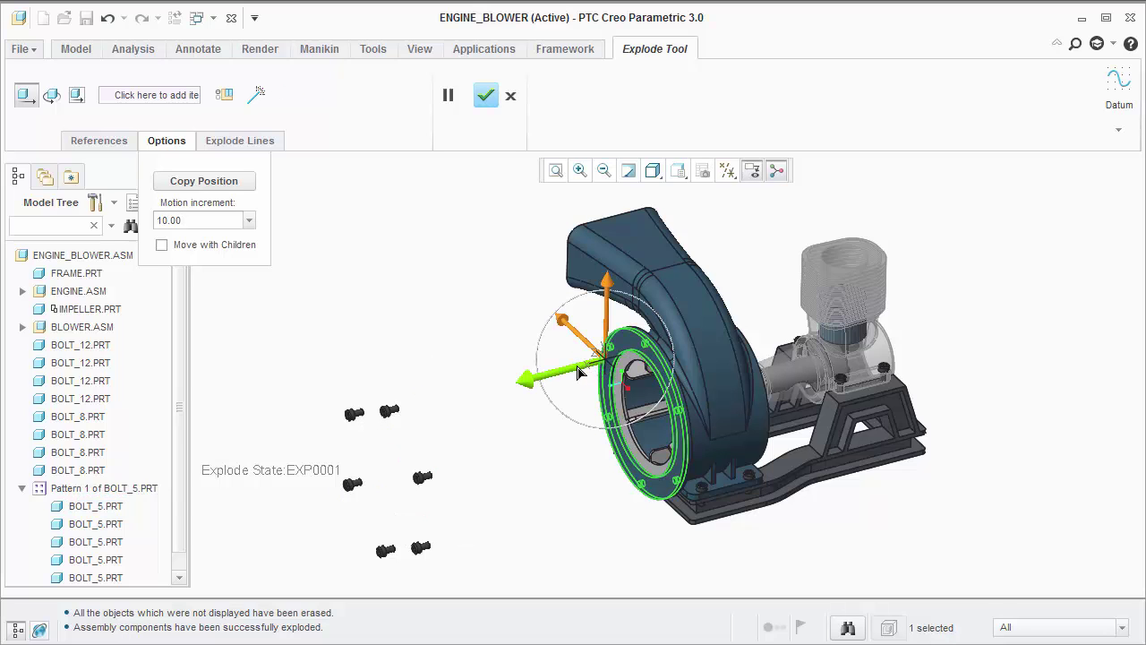
left_click_drag(565, 374, 372, 407)
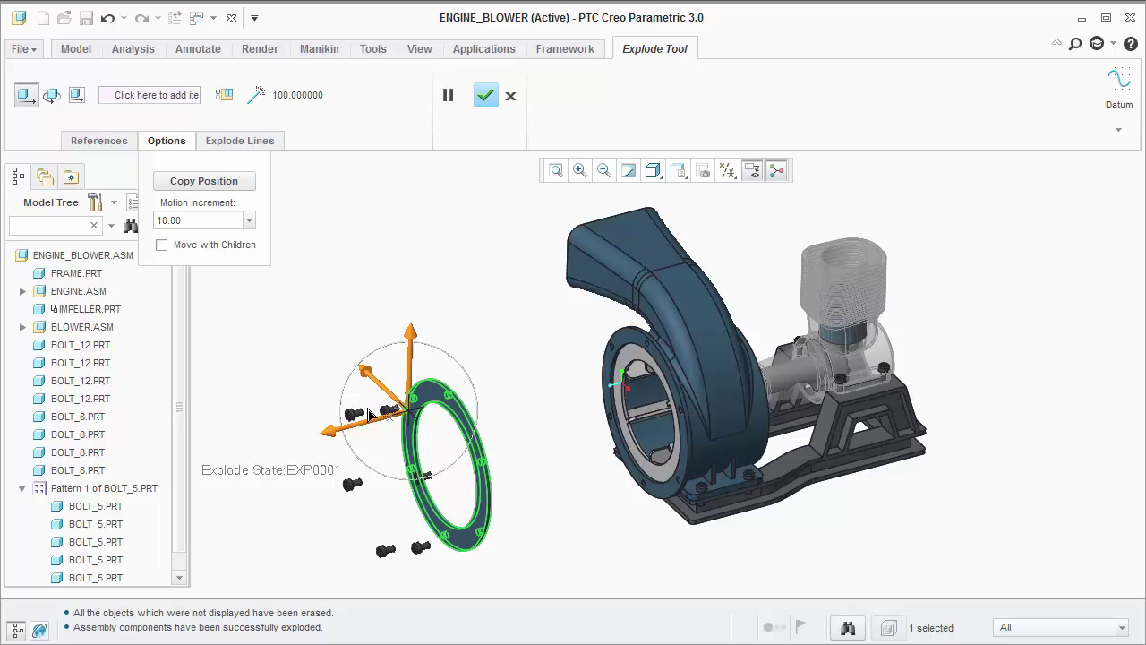
- Slide the impeller 80 units out of the housing, then pick a base mounting bolt
left_click(627, 372)
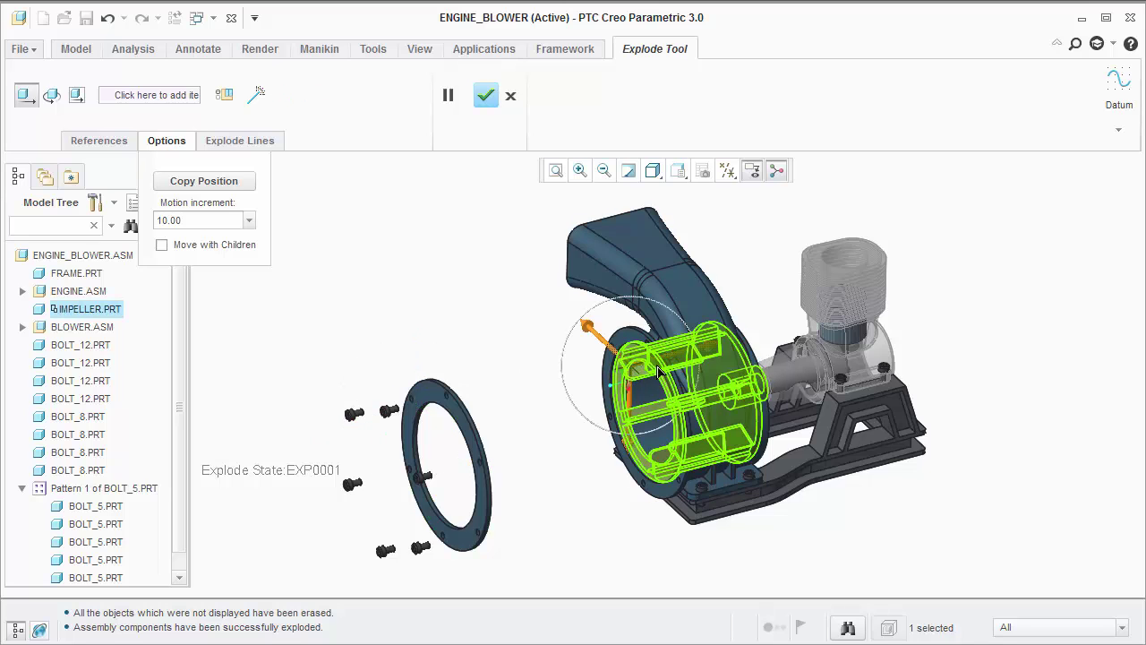
left_click_drag(665, 362, 502, 412)
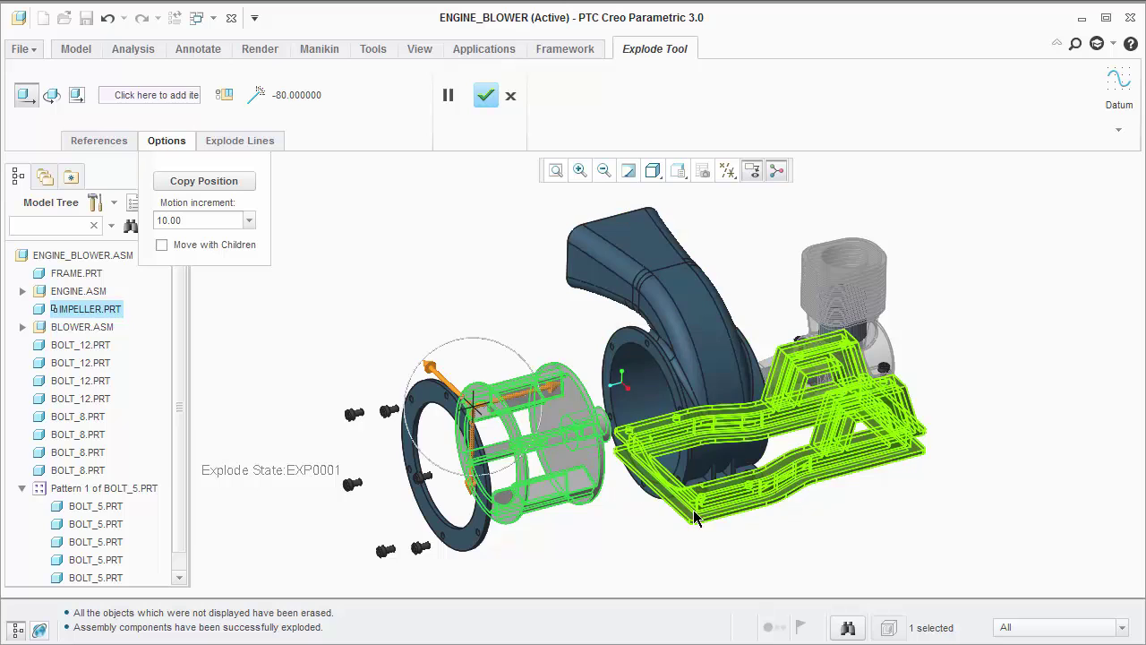
scroll(715, 518, "up", 2)
scroll(714, 515, "up", 2)
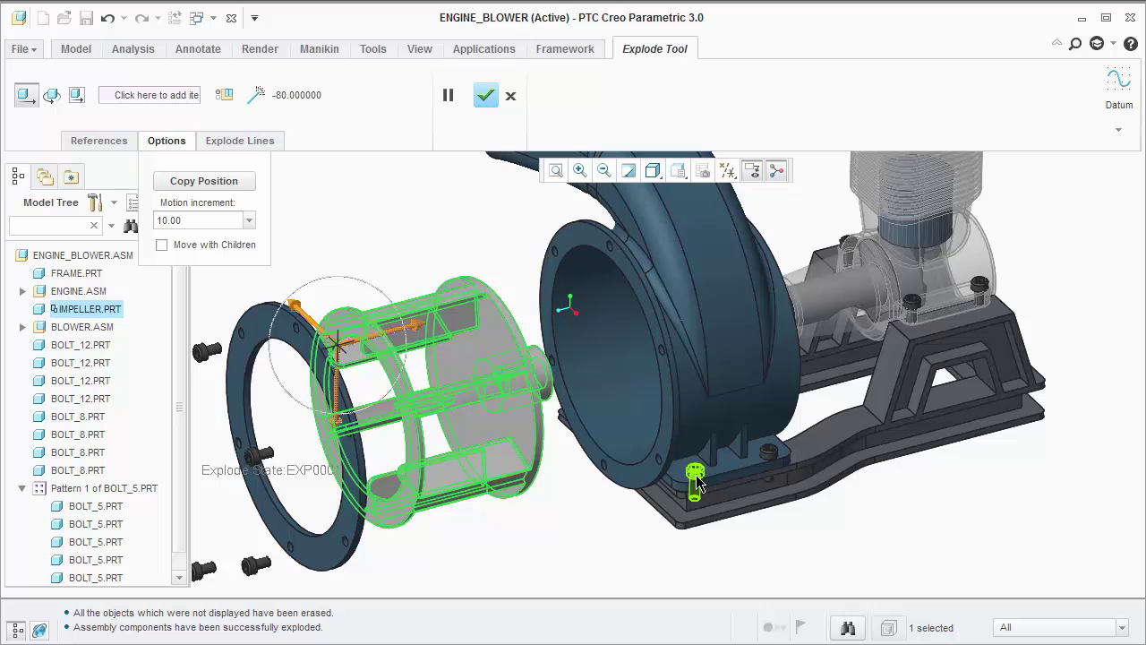
left_click(698, 482)
scroll(752, 476, "up", 2)
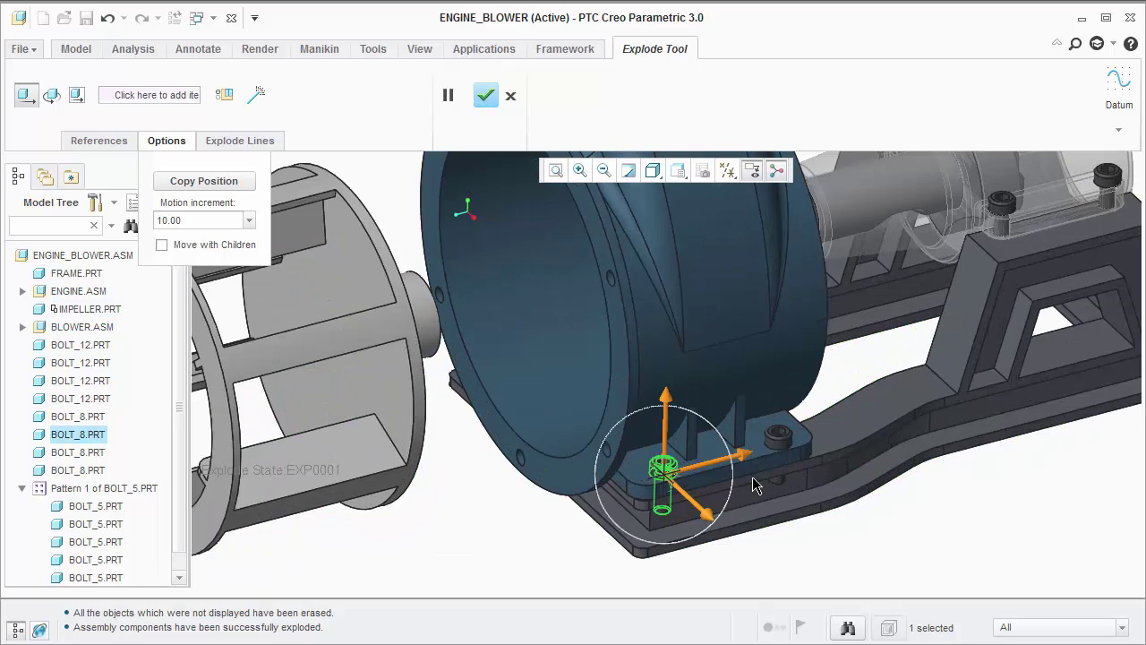
- Raise the four BOLT_8 mounting bolts, in pairs, up and out of the base diagonally
left_click(784, 438, "ctrl")
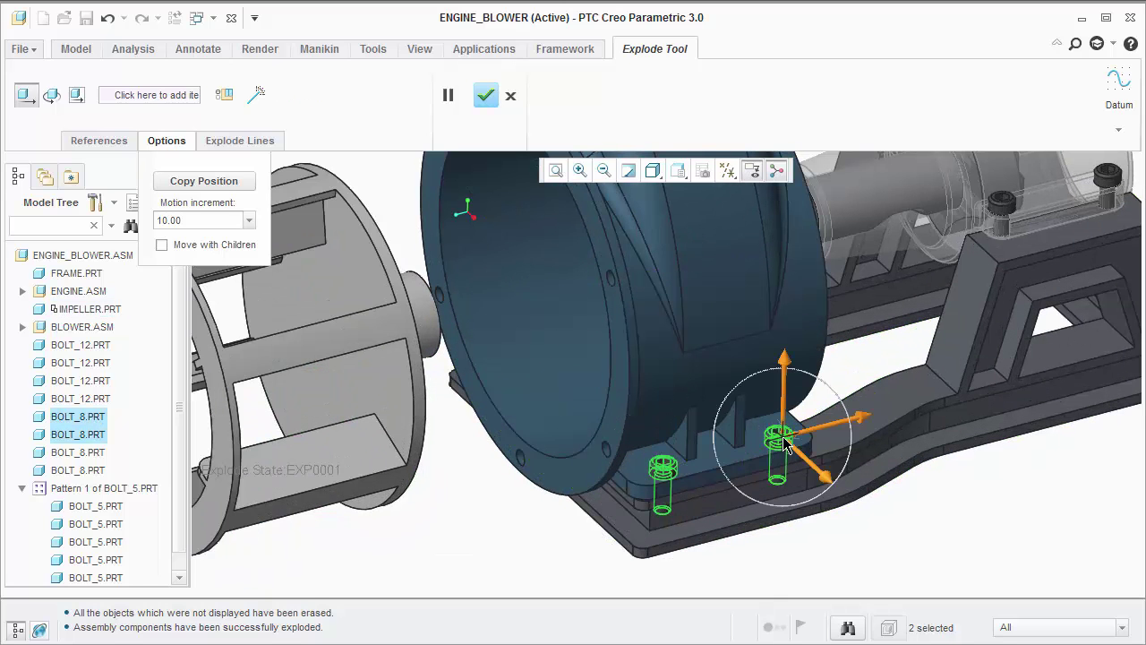
scroll(761, 430, "down", 3)
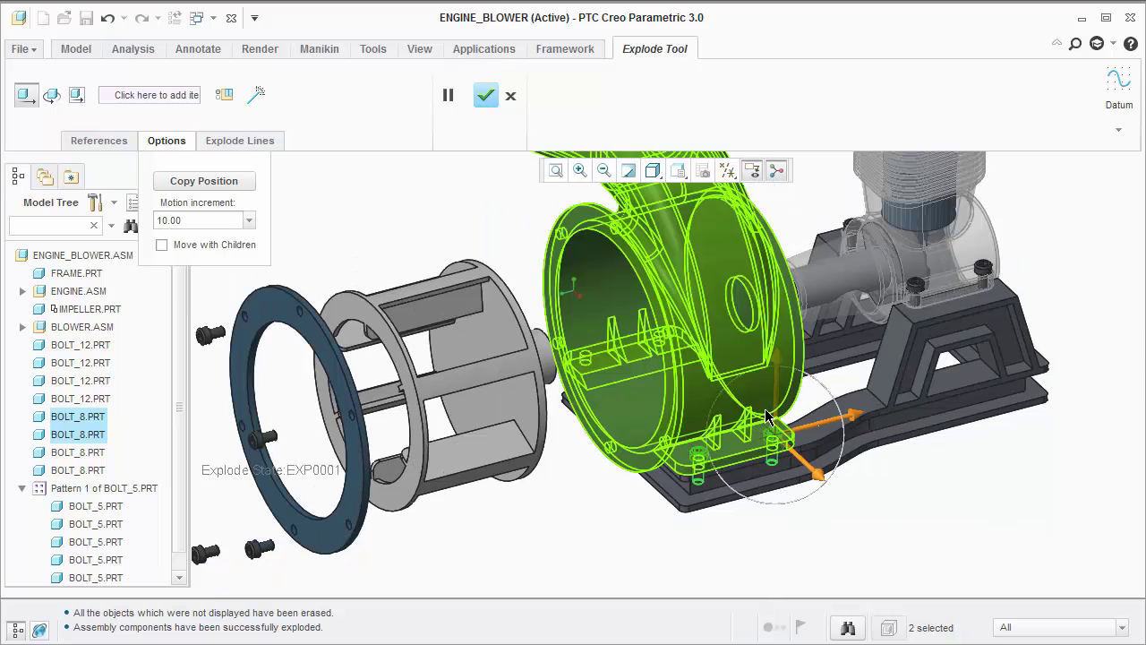
left_click_drag(776, 410, 779, 383)
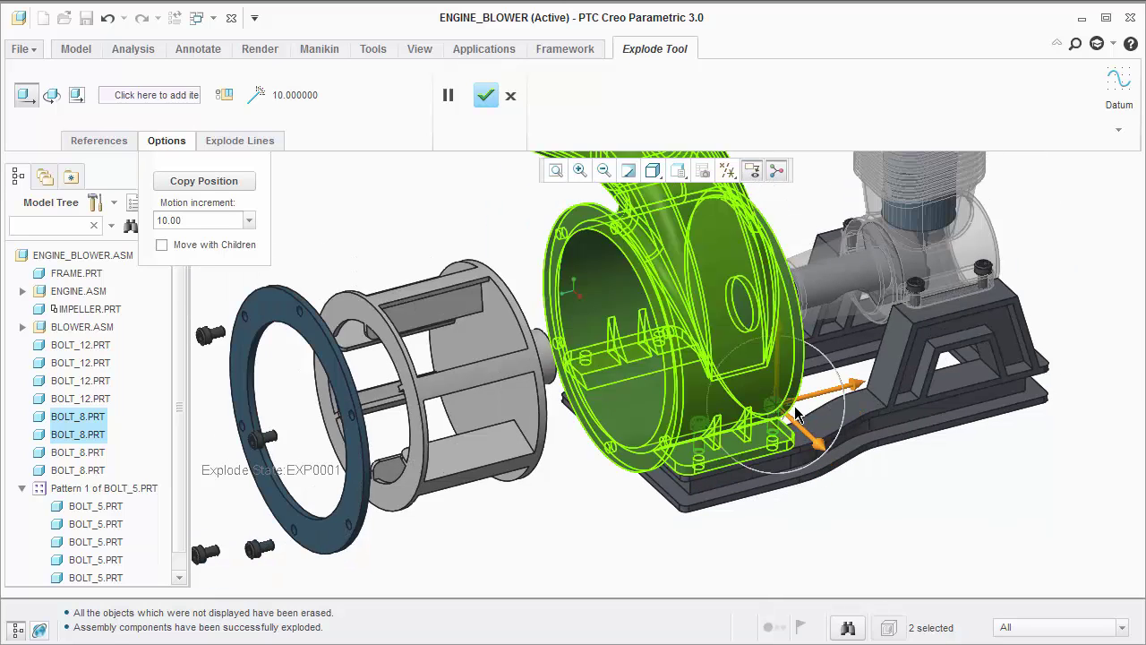
left_click_drag(807, 429, 968, 591)
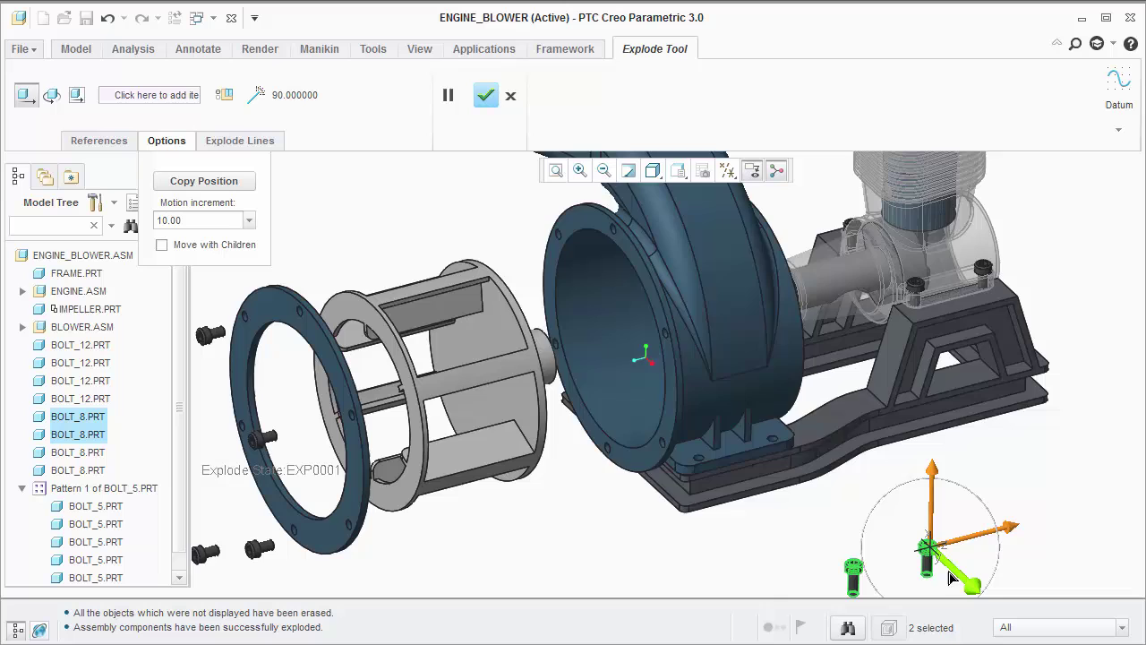
left_click(588, 354)
scroll(618, 345, "up", 2)
scroll(618, 345, "up", 1)
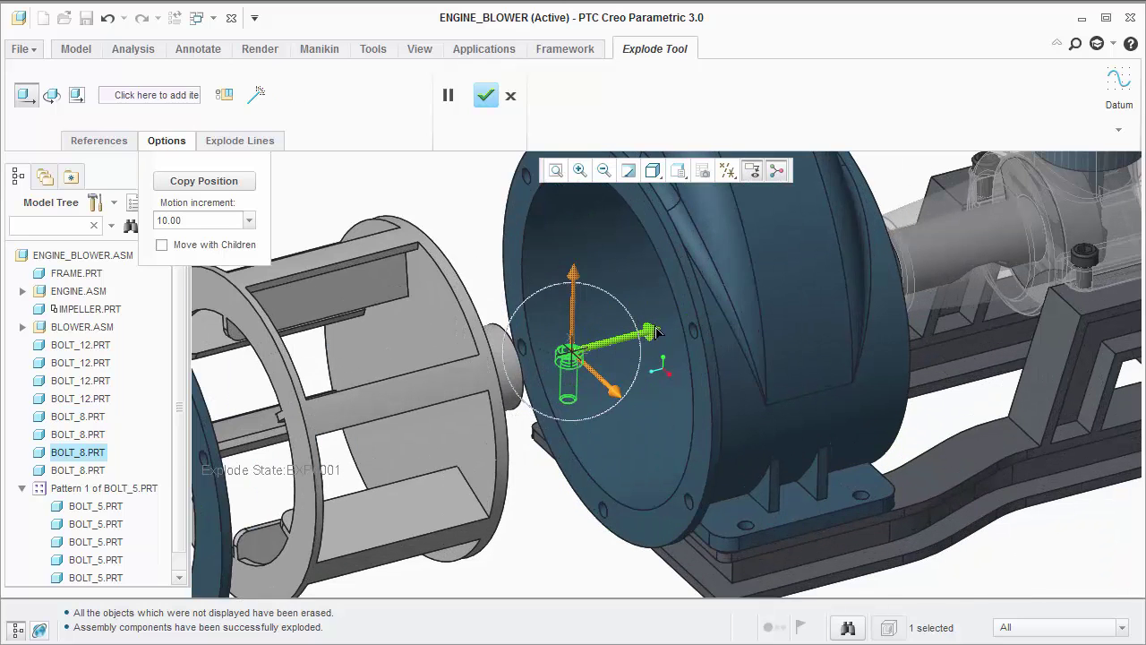
left_click(688, 330, "ctrl")
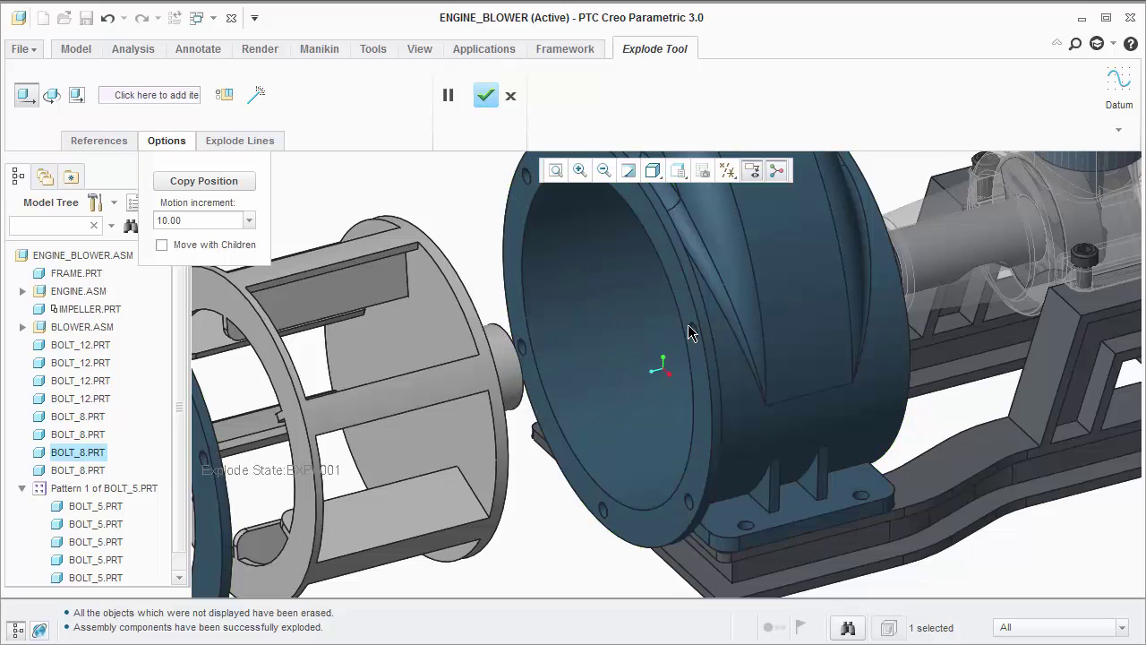
scroll(689, 330, "down", 5)
left_click_drag(709, 343, 709, 318)
left_click_drag(725, 387, 574, 265)
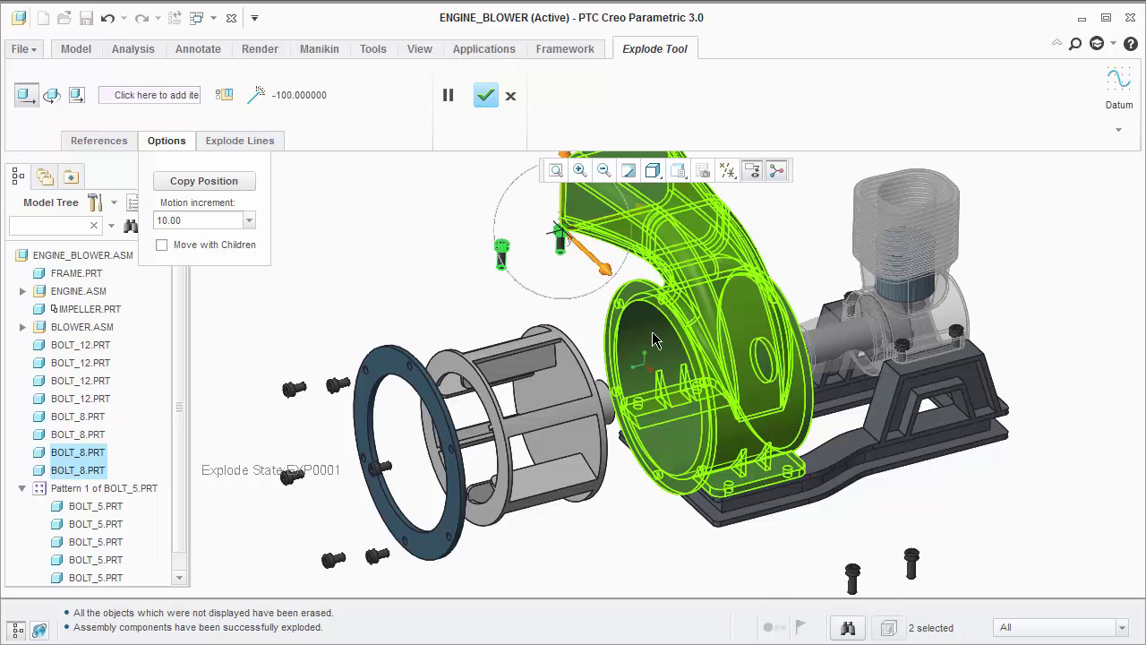
- Lift the blower housing 100 units up off the frame
scroll(714, 394, "down", 3)
left_click(714, 394)
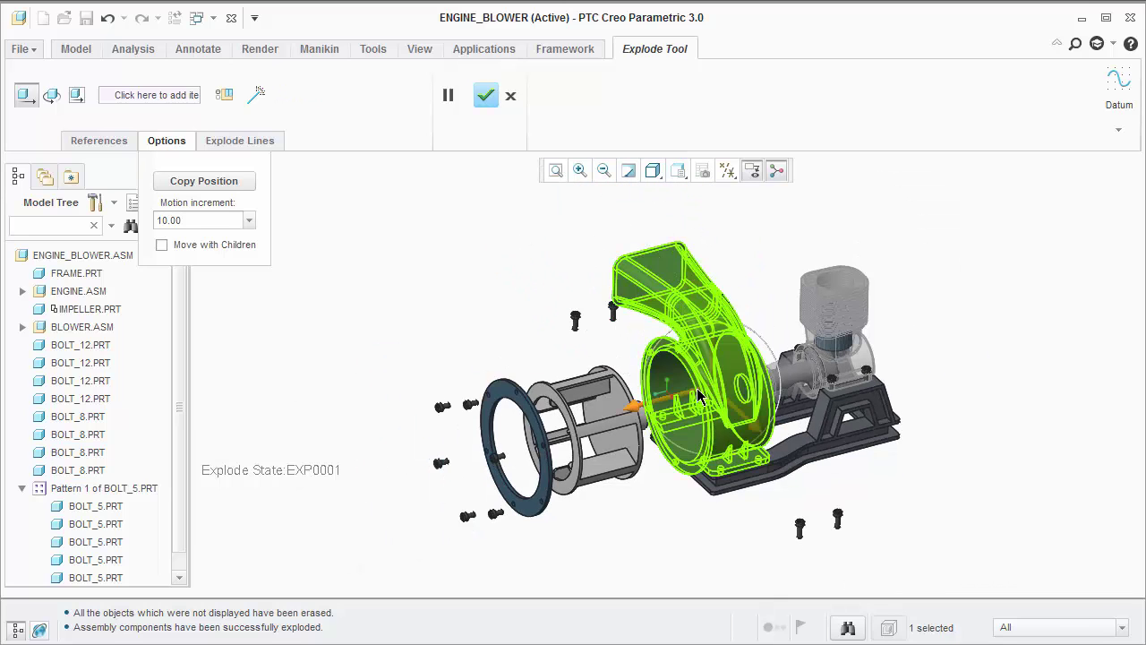
left_click_drag(673, 395, 641, 403)
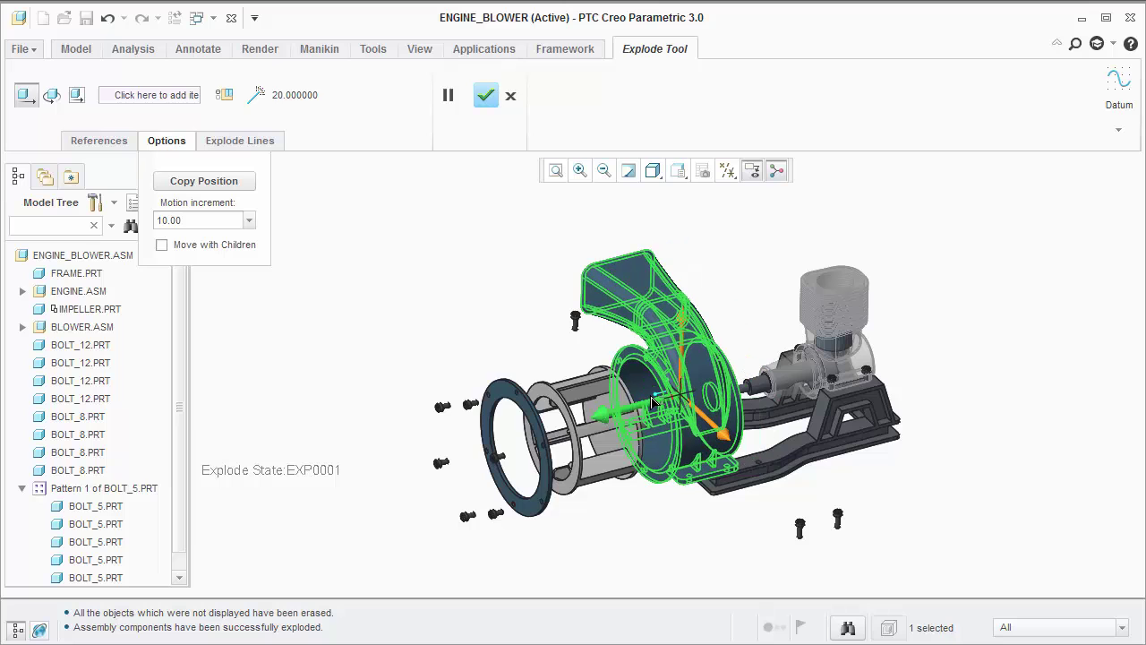
left_click_drag(683, 341, 685, 188)
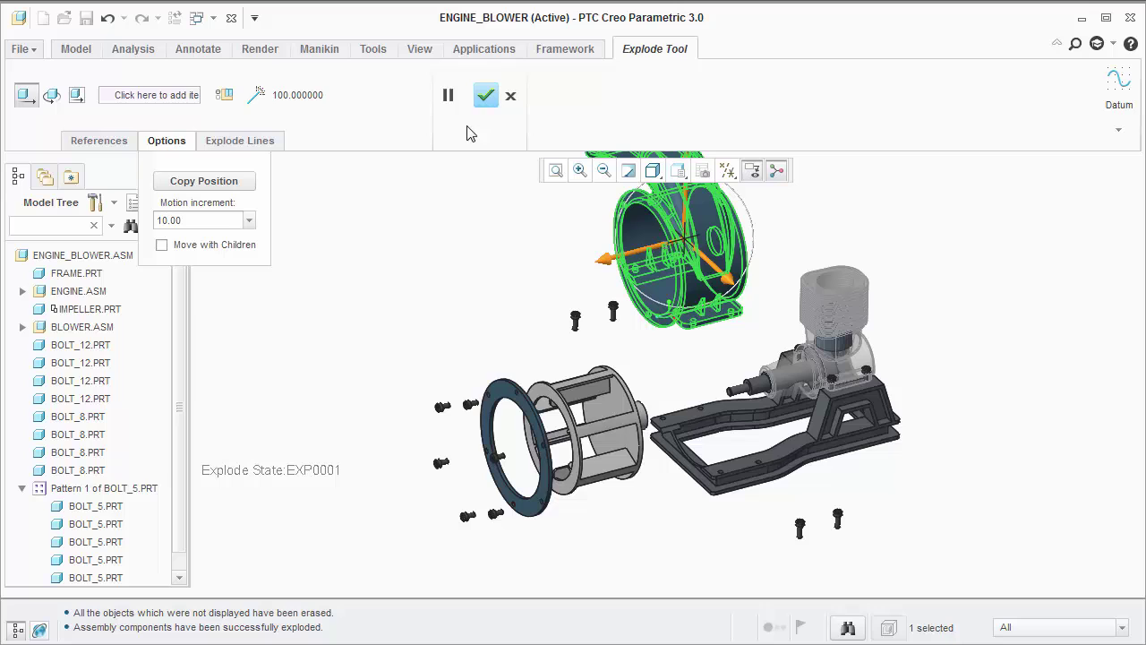
- Finish position editing and save the Exp0001 explode state from its right-click menu
left_click(483, 97)
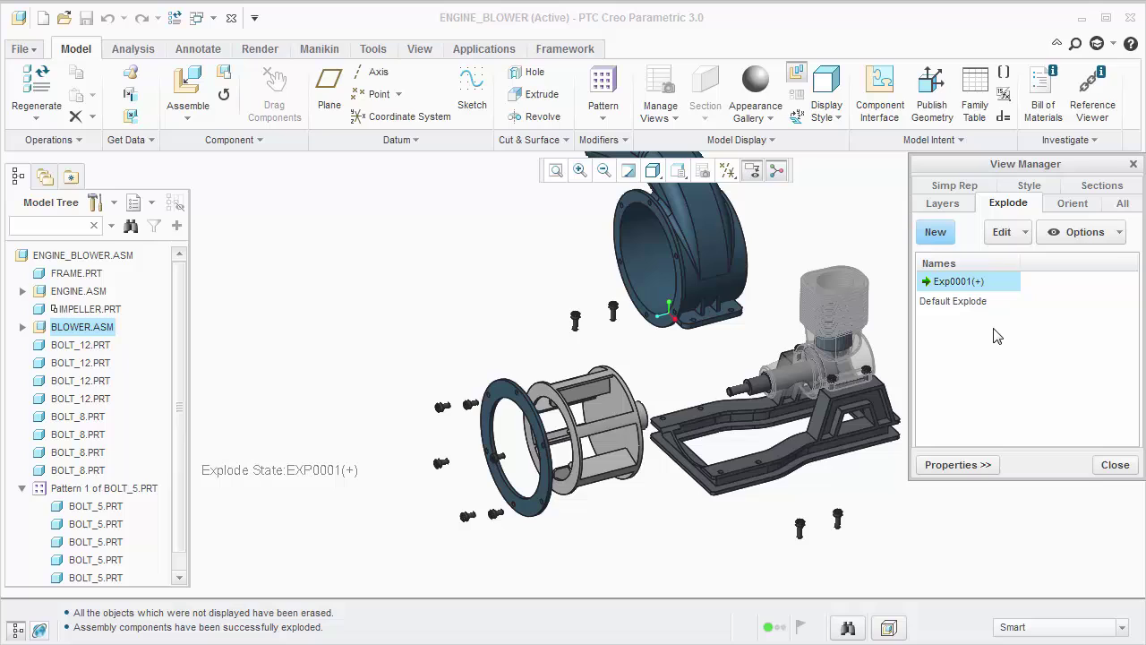
right_click(961, 287)
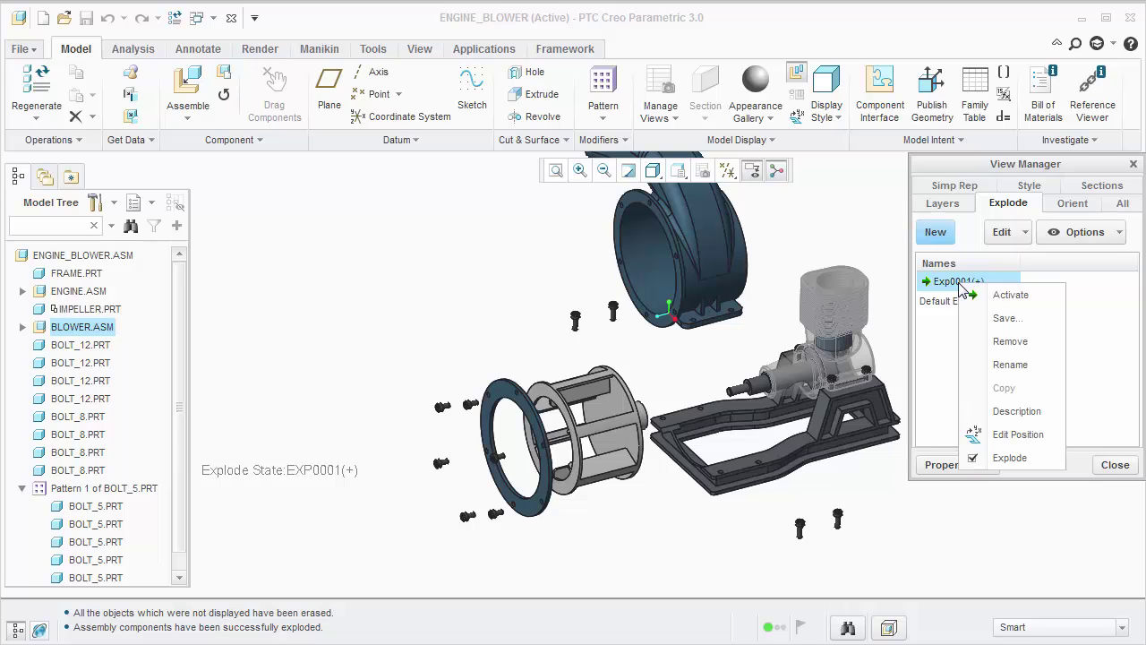
left_click(985, 317)
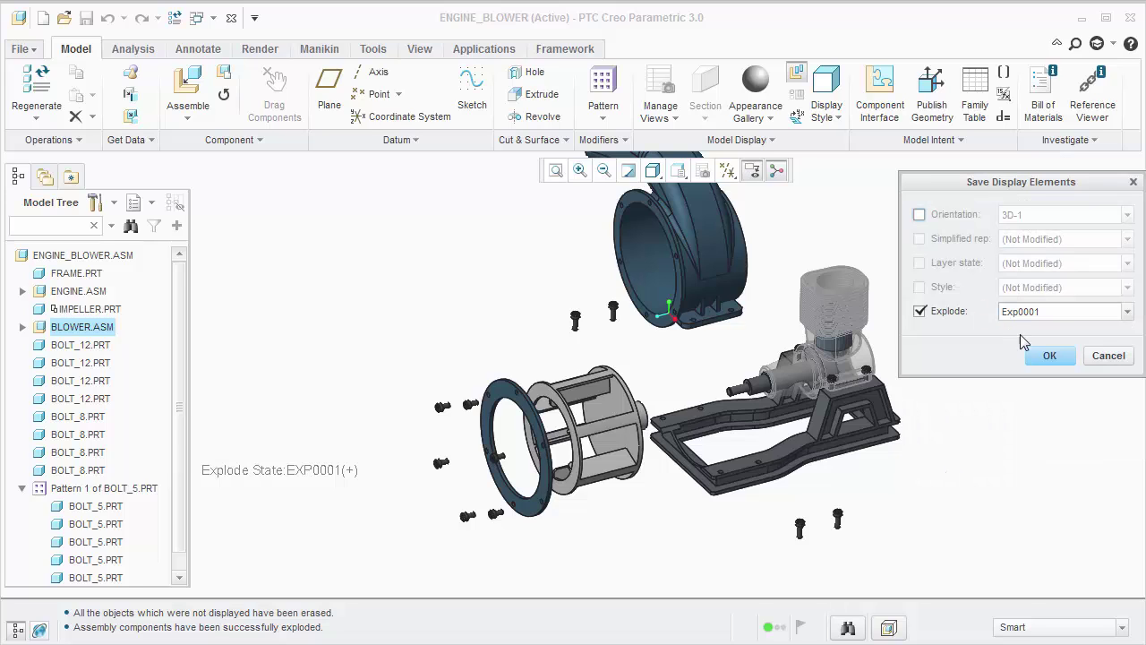
left_click(1049, 357)
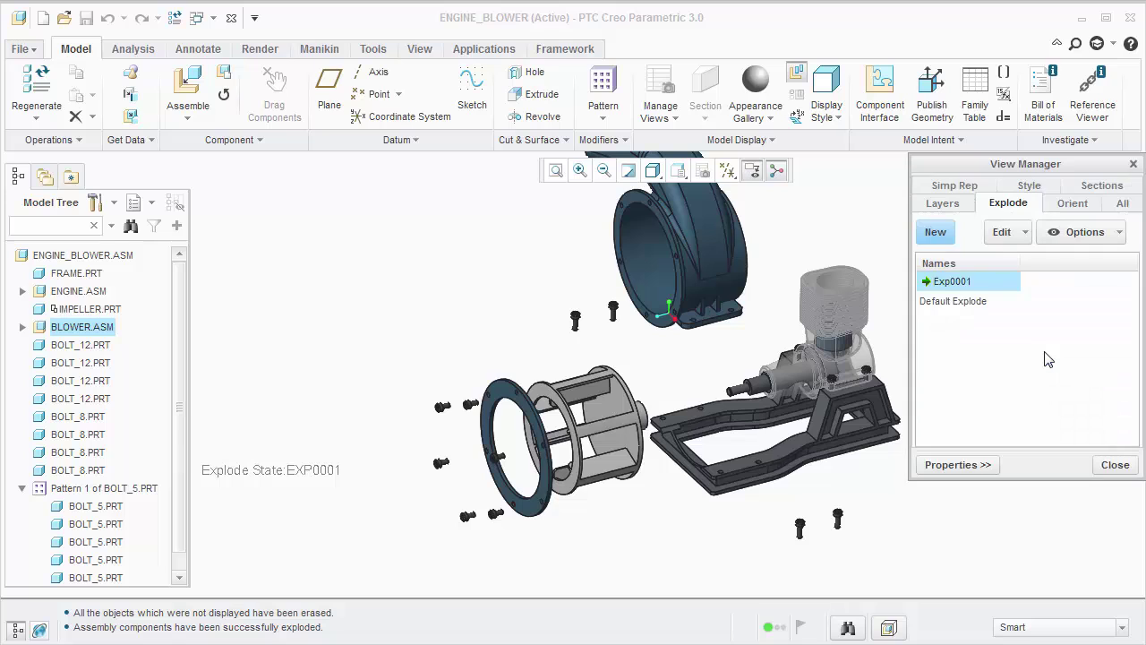
- Switch to the Animation application and look over the New Animation options for Animation1
left_click(484, 50)
left_click(372, 93)
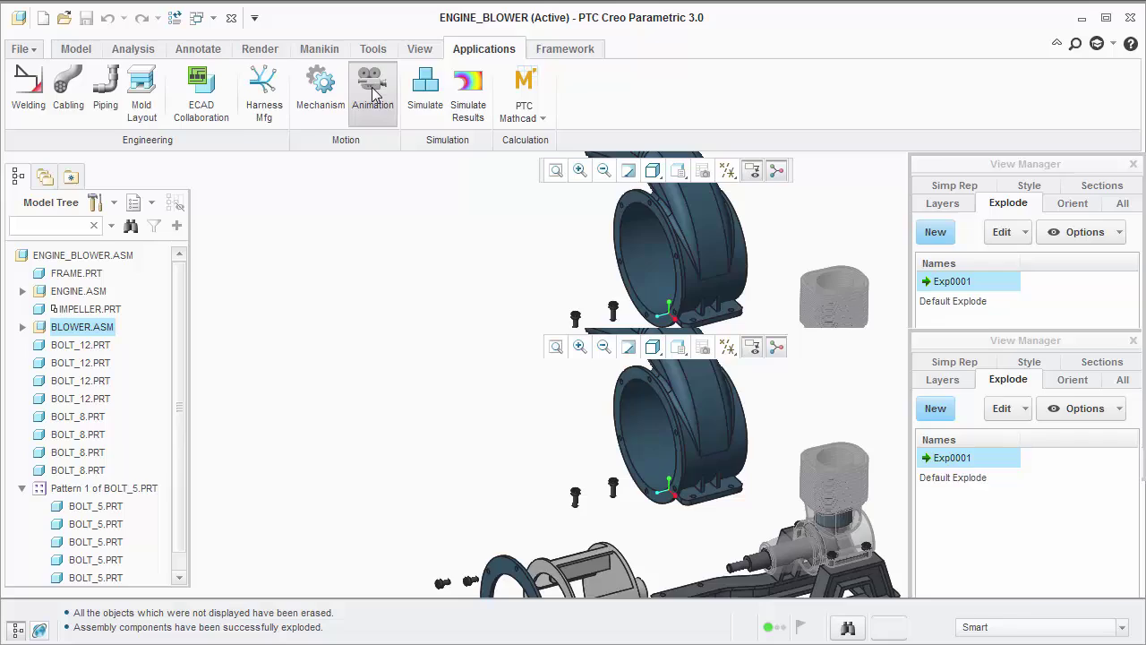
left_click_drag(122, 577, 132, 577)
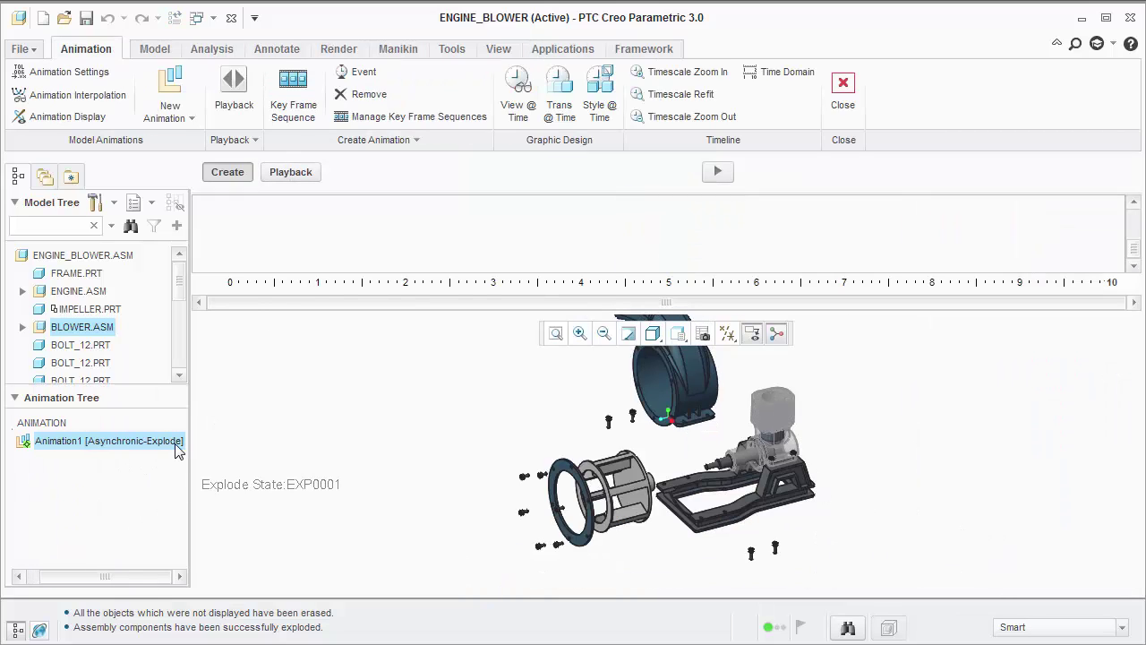
left_click(188, 118)
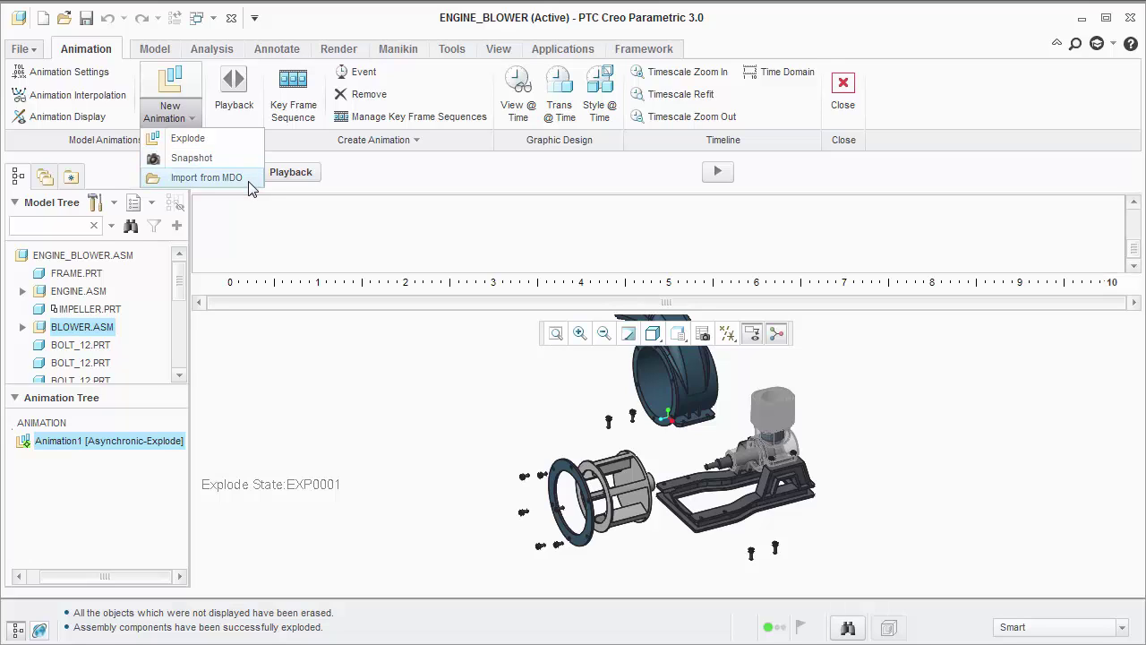
left_click(402, 430)
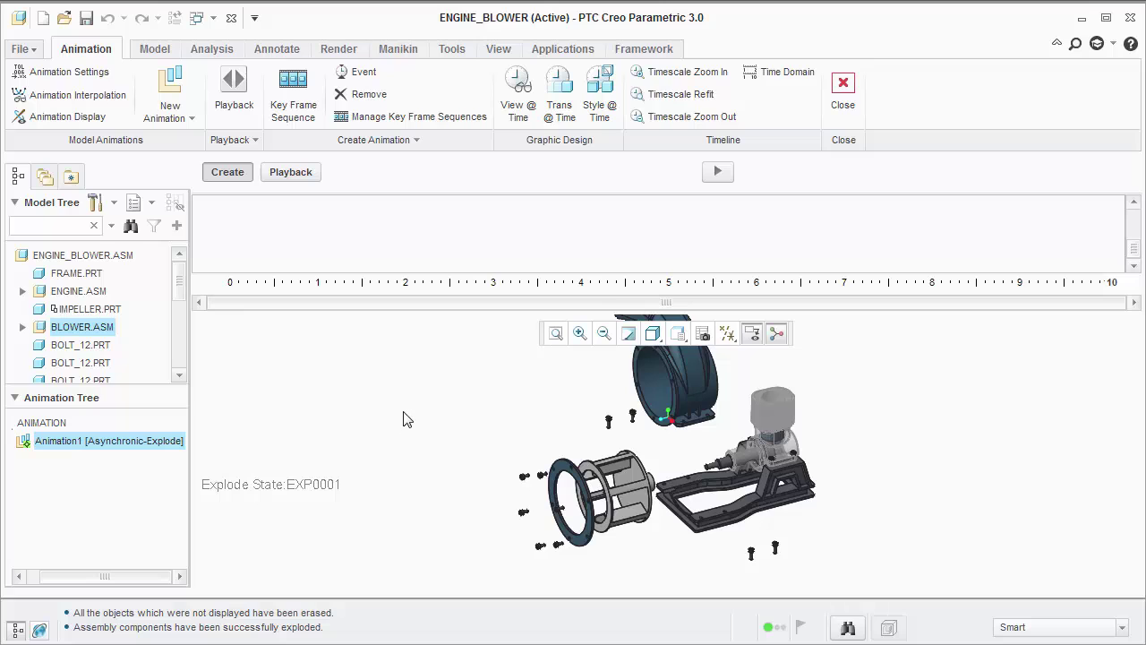
- Build key frame sequence ExpldKfs1 with EXP0001 at time 0 and Unexploded at time 10
left_click(301, 103)
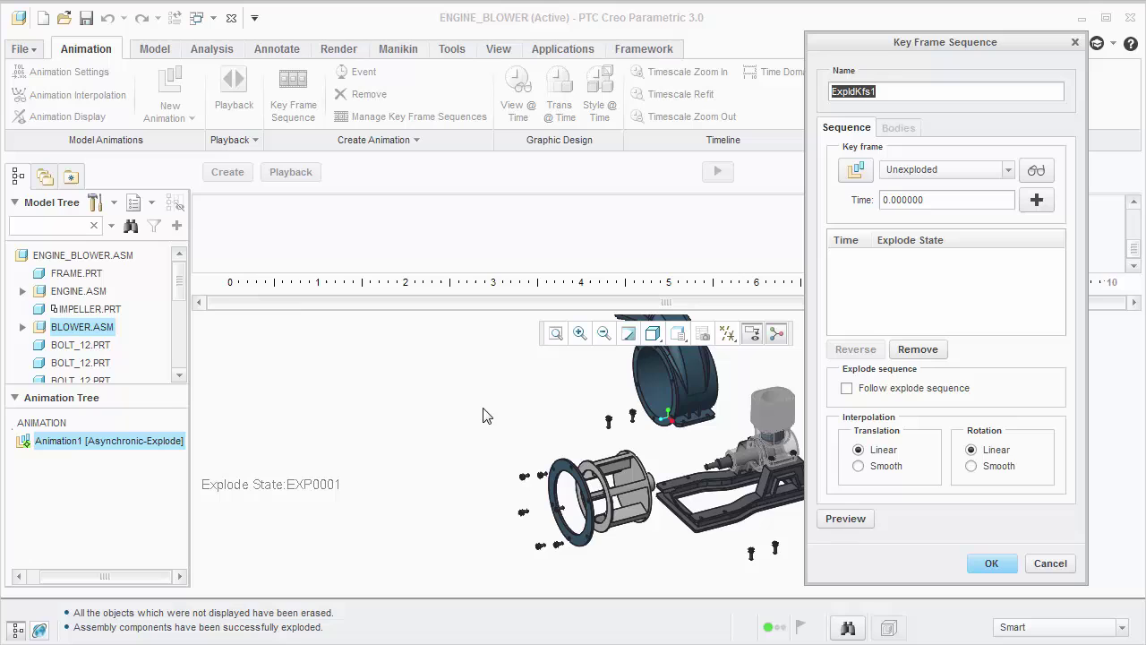
left_click(899, 170)
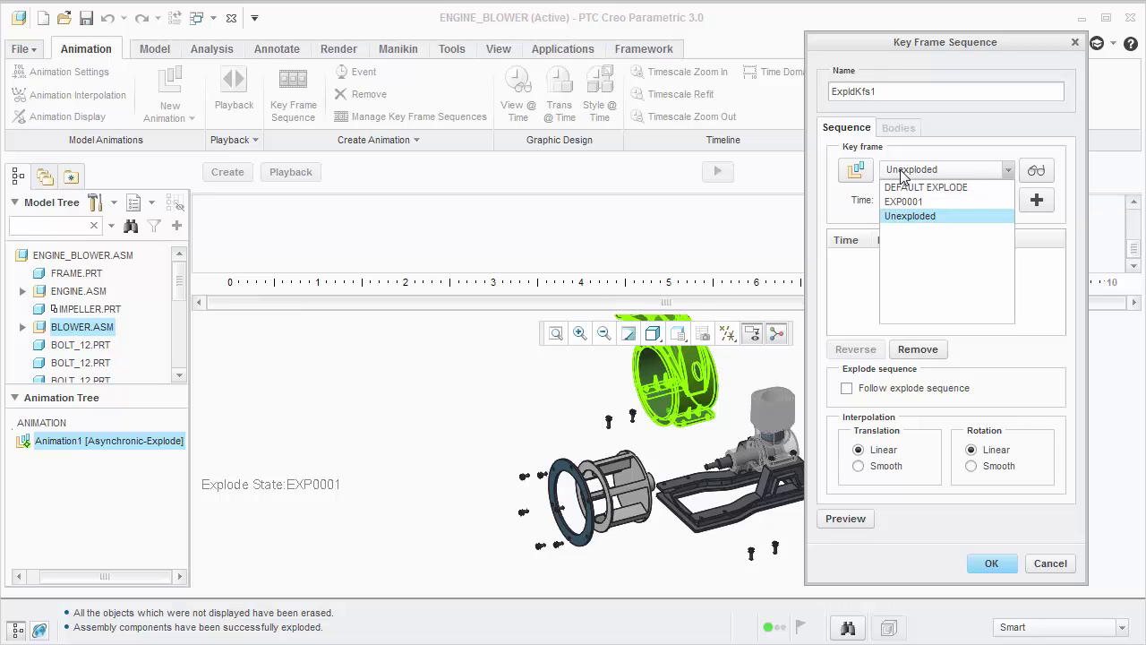
left_click(912, 202)
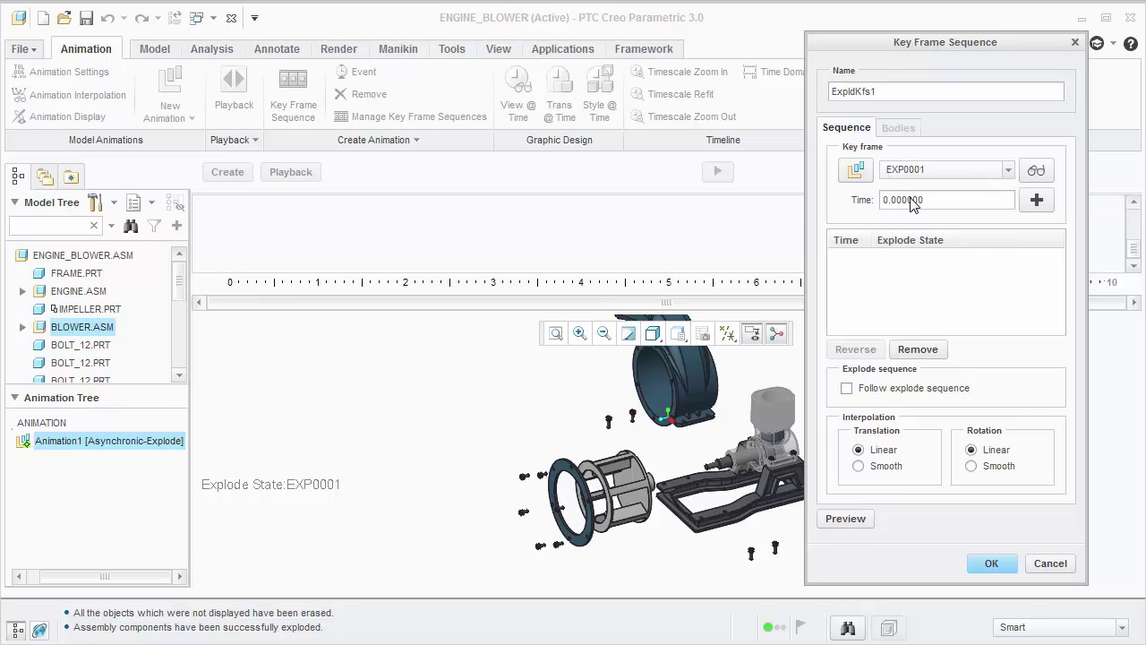
left_click(1033, 203)
left_click(972, 170)
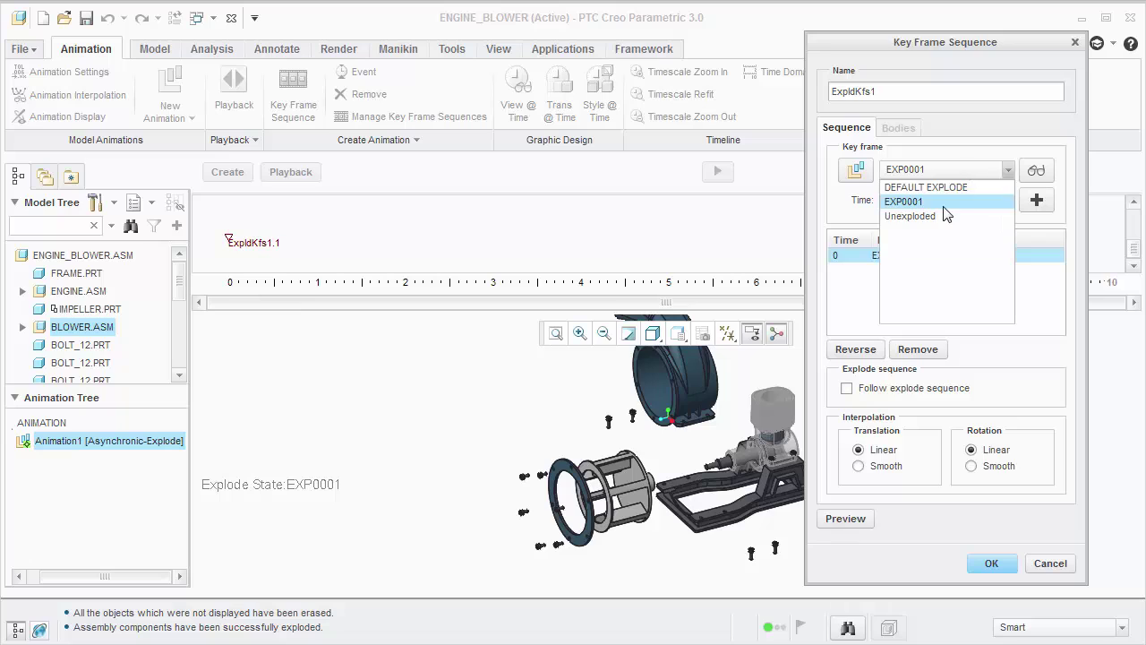
left_click(945, 216)
left_click(937, 202)
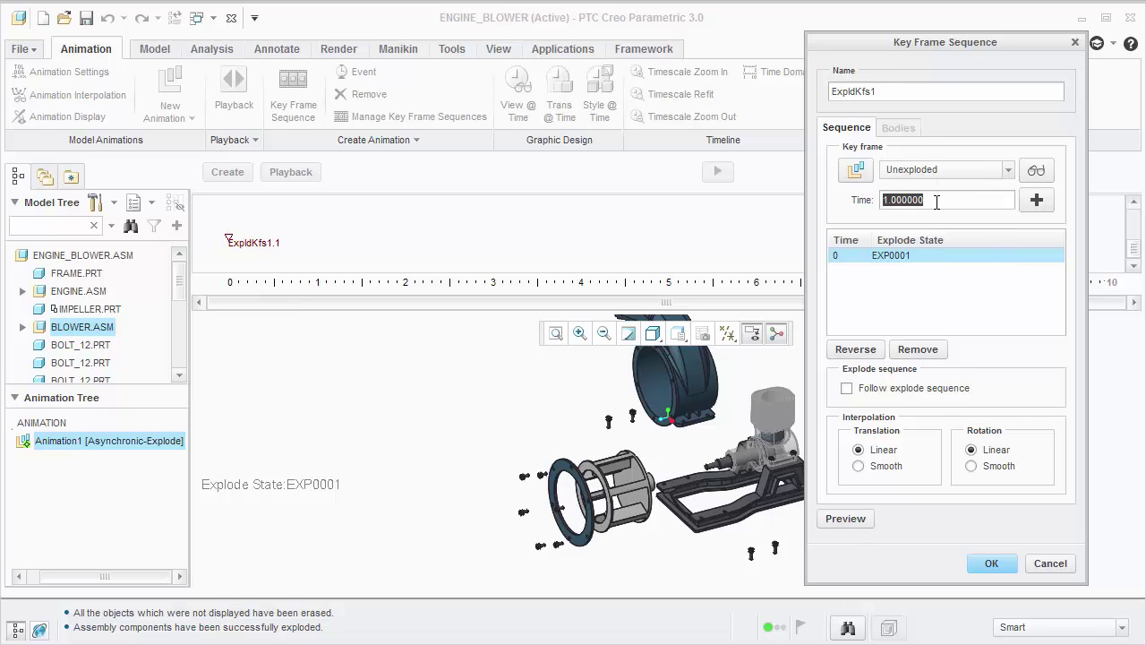
type("10")
left_click(1034, 204)
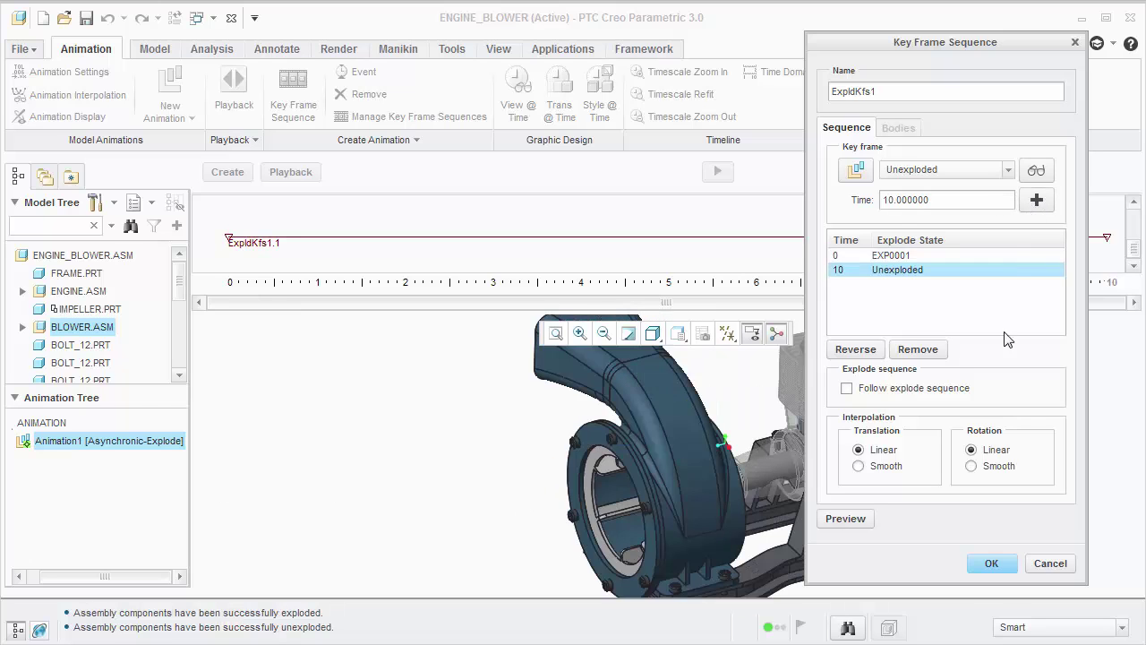
- Confirm ExpldKfs1 and play the animation from exploded to reassembled
left_click(990, 565)
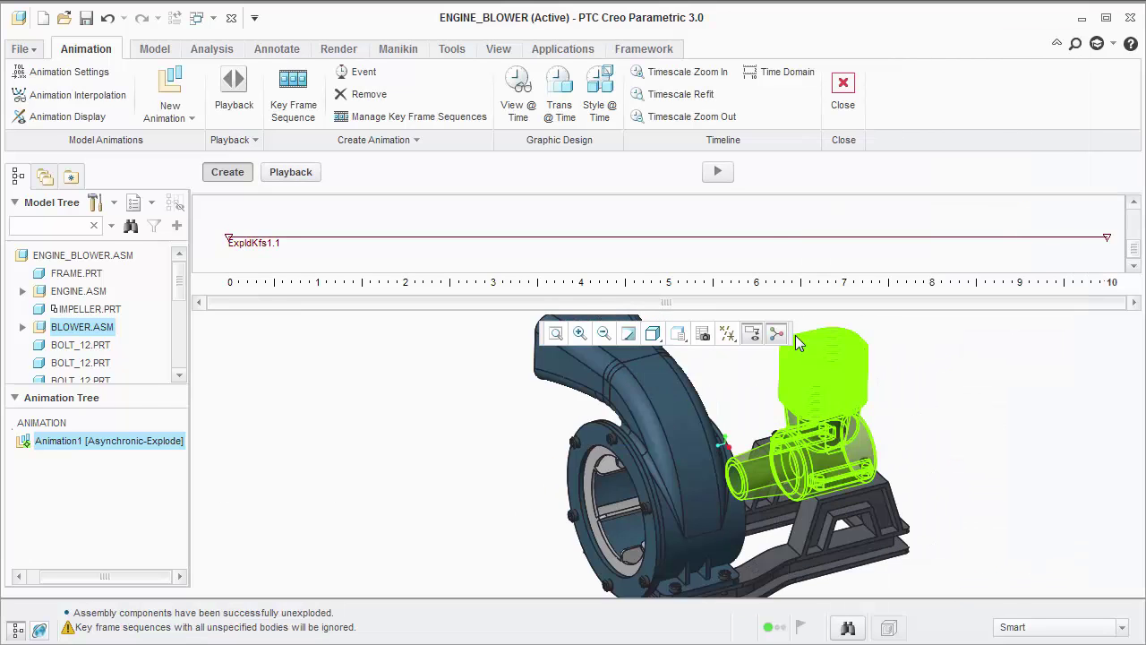
left_click(718, 173)
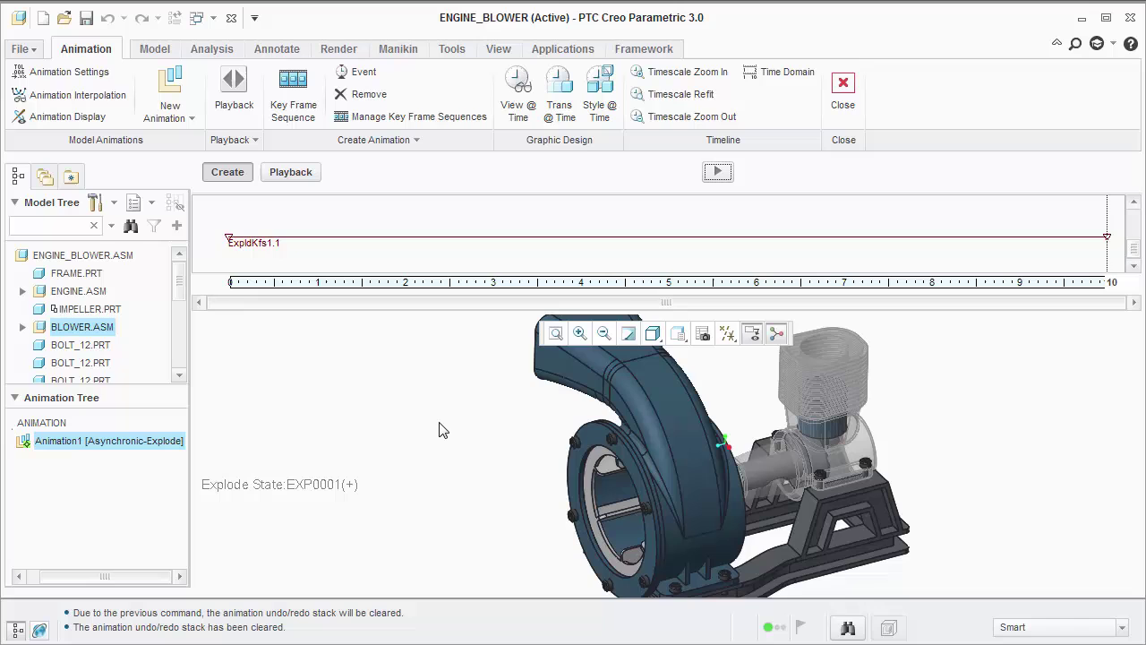
- Set ExpldKfs1 to follow the explode sequence, then replay and overwrite the previous result
right_click(231, 243)
left_click(264, 271)
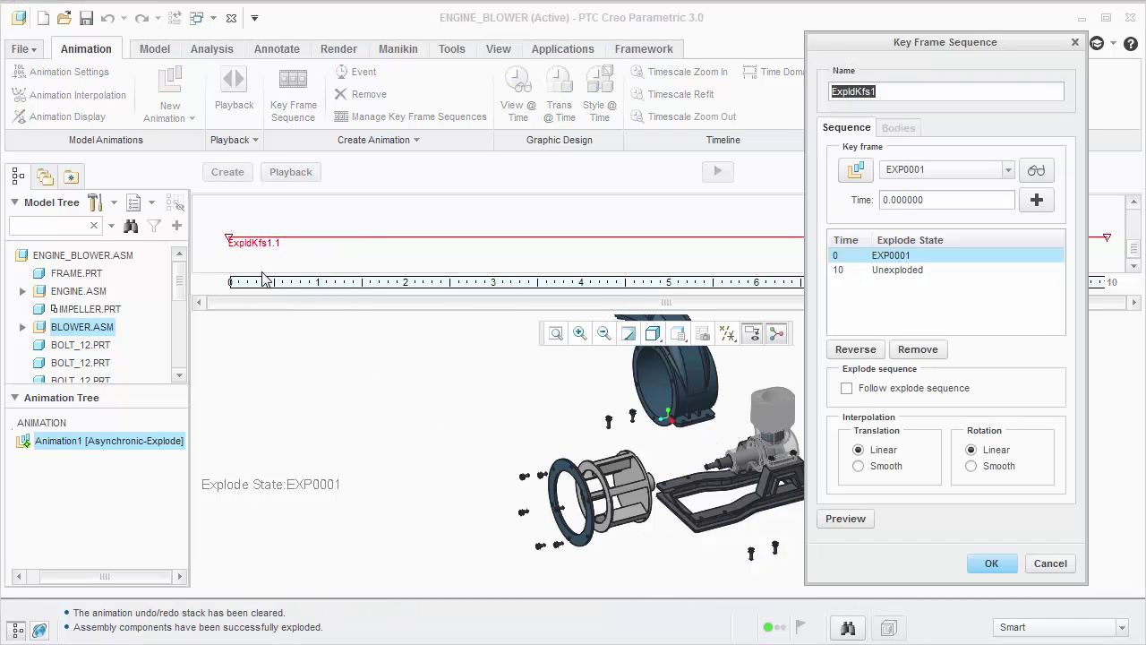
left_click(849, 390)
left_click(991, 564)
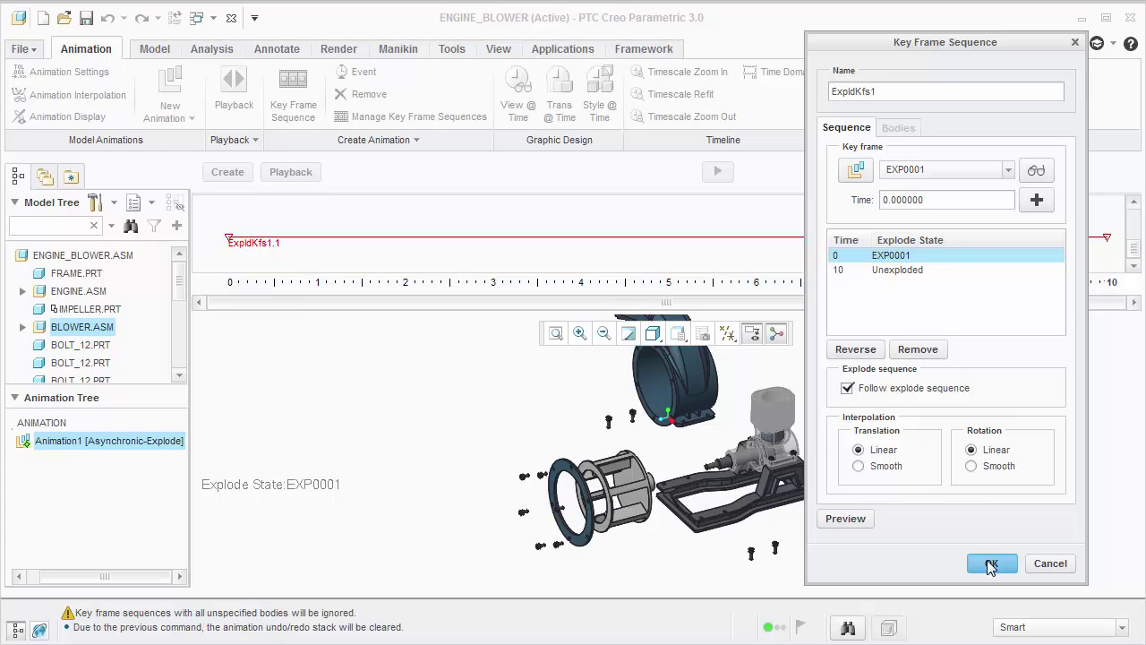
left_click(719, 173)
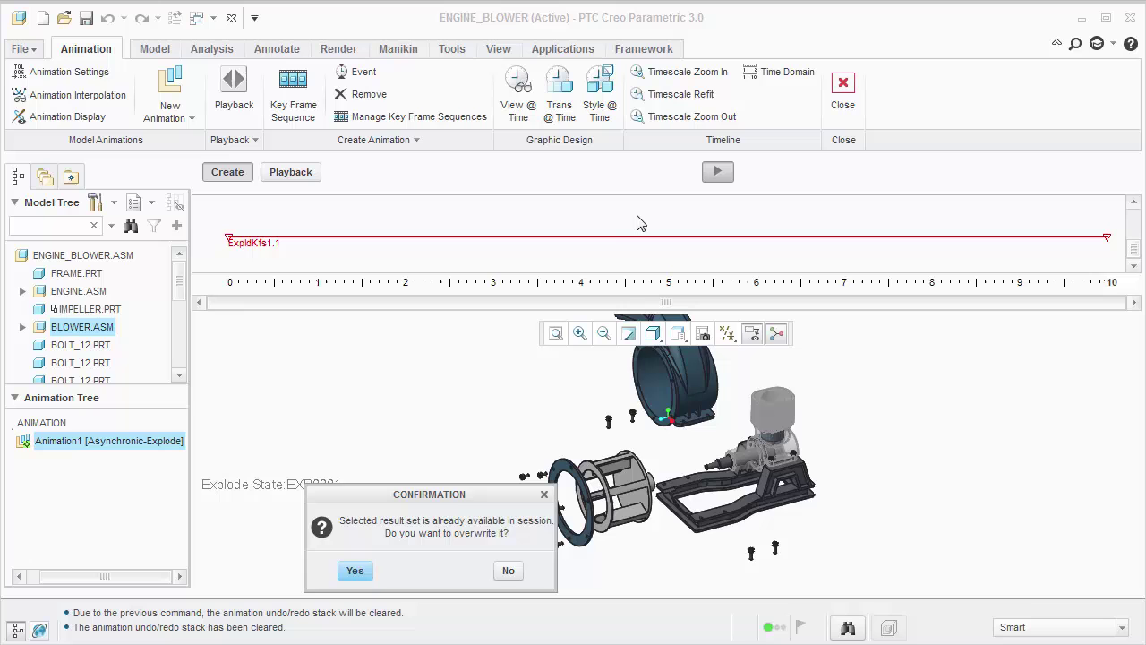
left_click(356, 571)
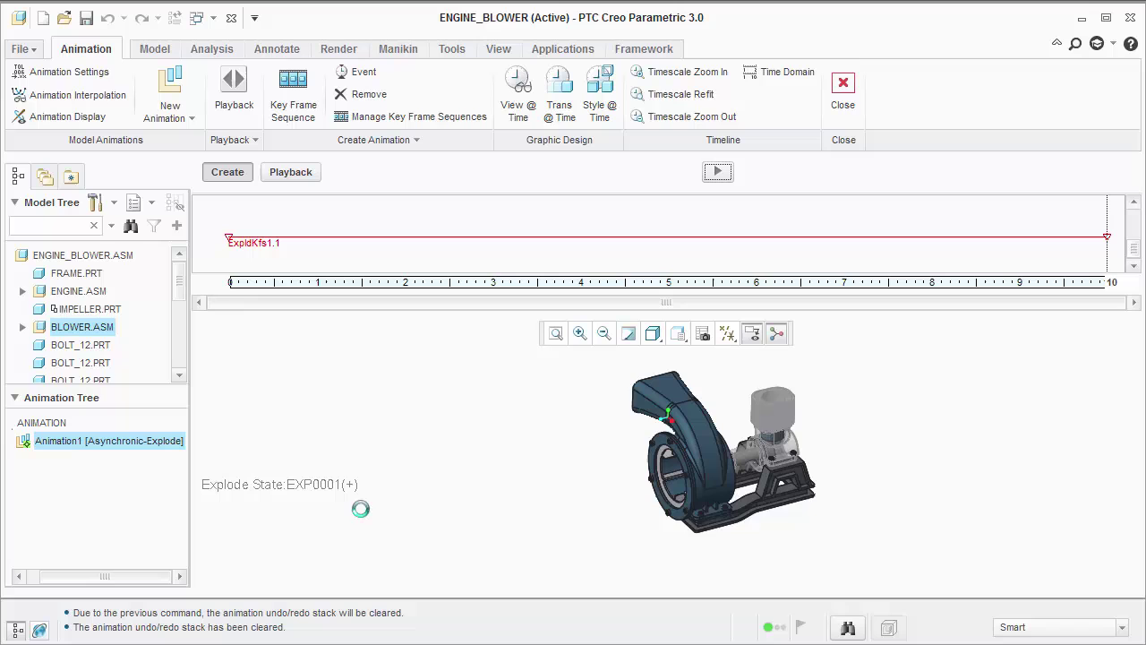
- Play back Animation1 at an adjusted speed and stop it at time 5.7
left_click(292, 173)
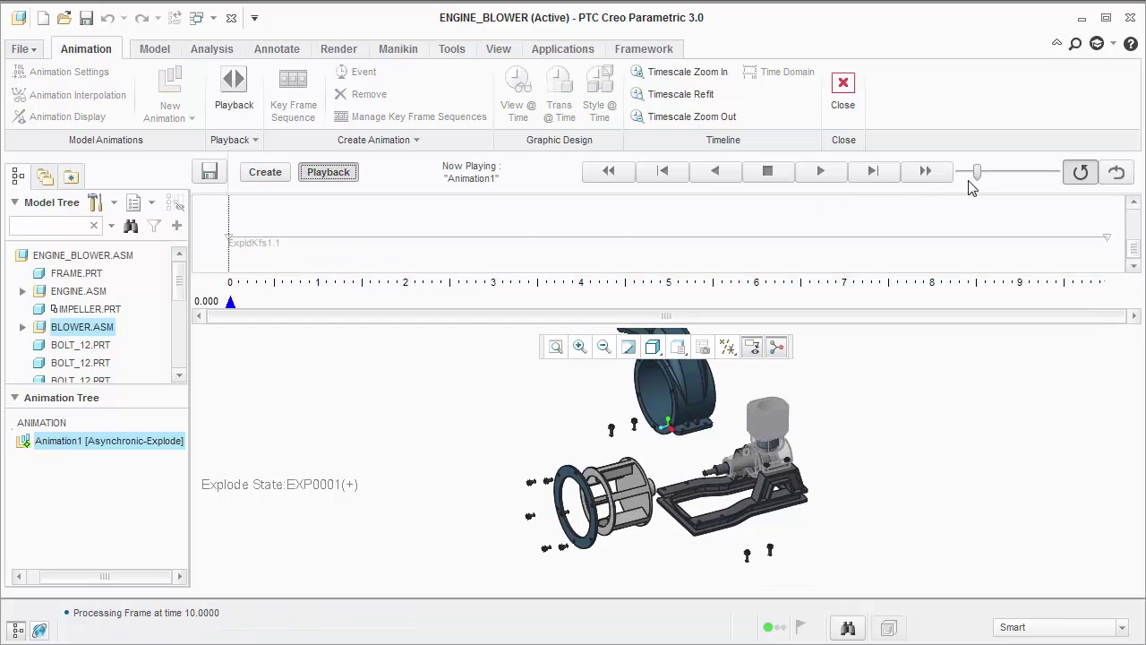
mouse_move(979, 179)
left_mouse_down()
mouse_move(1039, 182)
mouse_move(974, 178)
left_mouse_up()
left_click(822, 172)
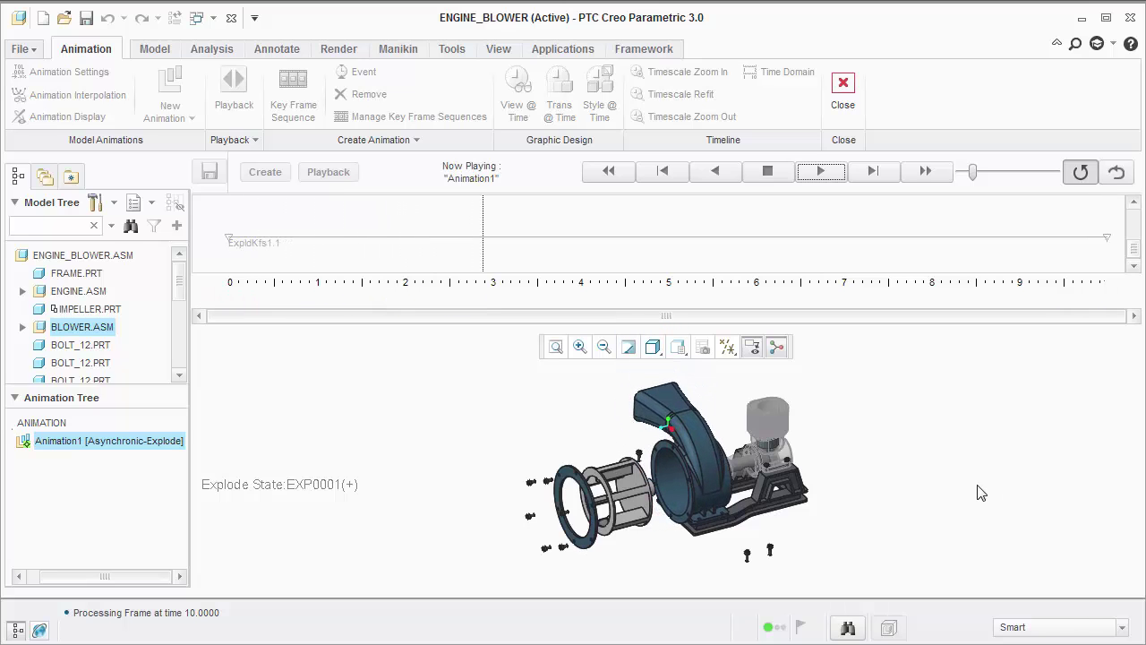
left_click(772, 172)
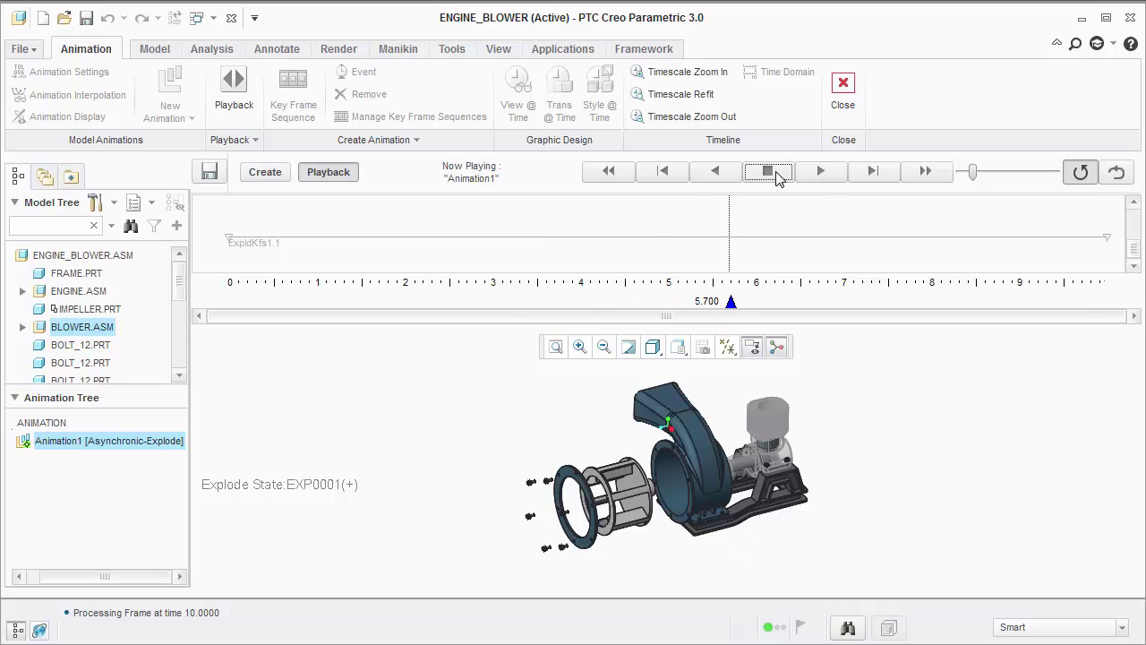
- Step Animation1 forward frame by frame to 6.600, then exit the animation workspace
left_click(872, 171)
left_click(872, 171)
left_click(872, 171)
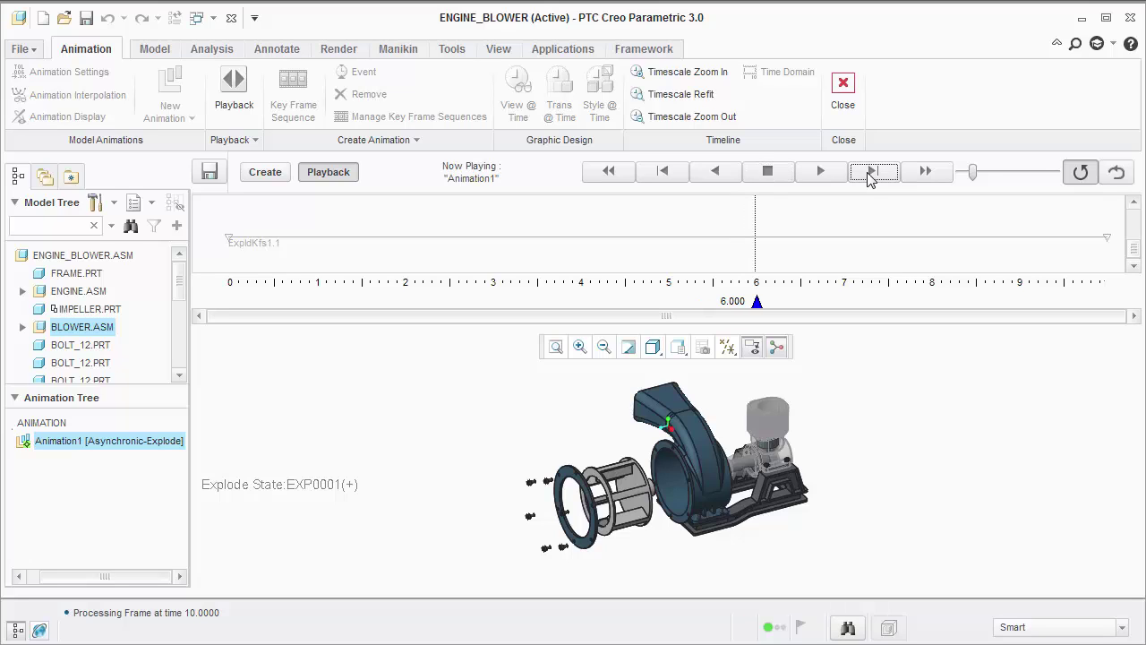
left_click(872, 171)
left_click(872, 171)
left_click(872, 171)
left_click(872, 171)
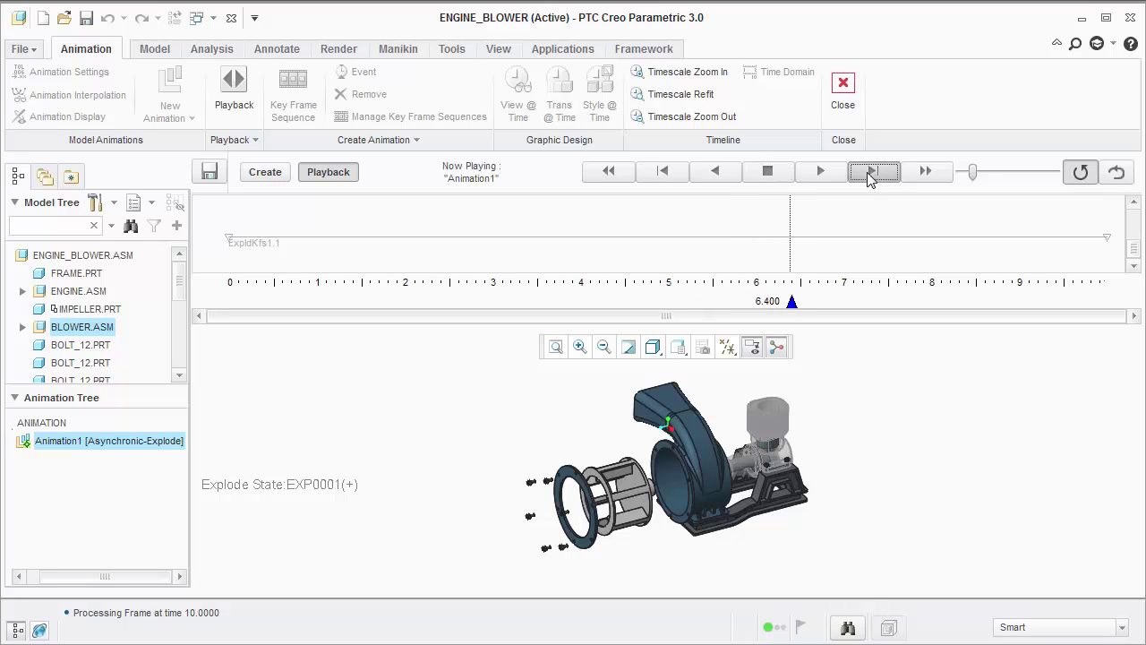
left_click(871, 171)
left_click(870, 172)
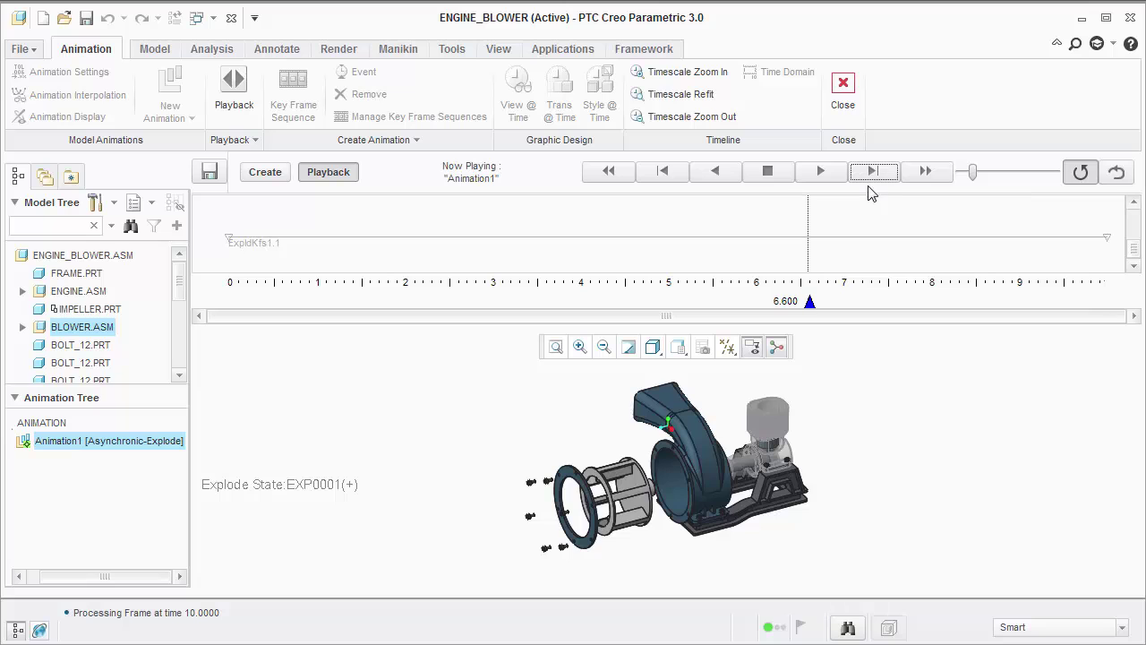
left_click(843, 104)
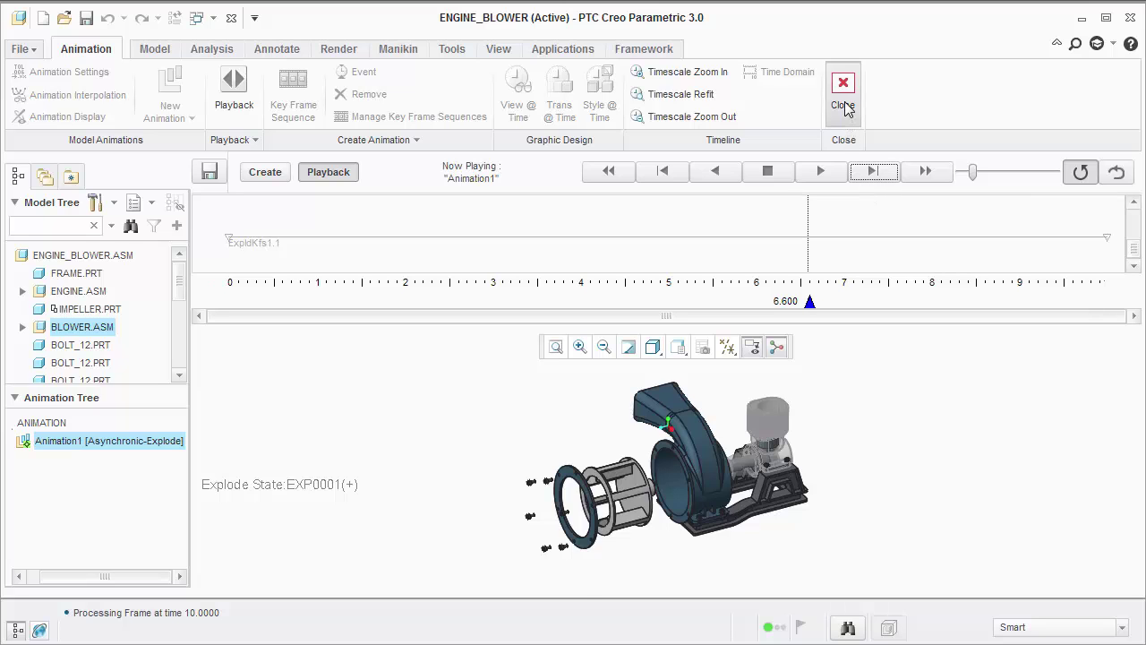
- Discard the unsaved playback and create a new display style named STYLE0001
left_click(466, 614)
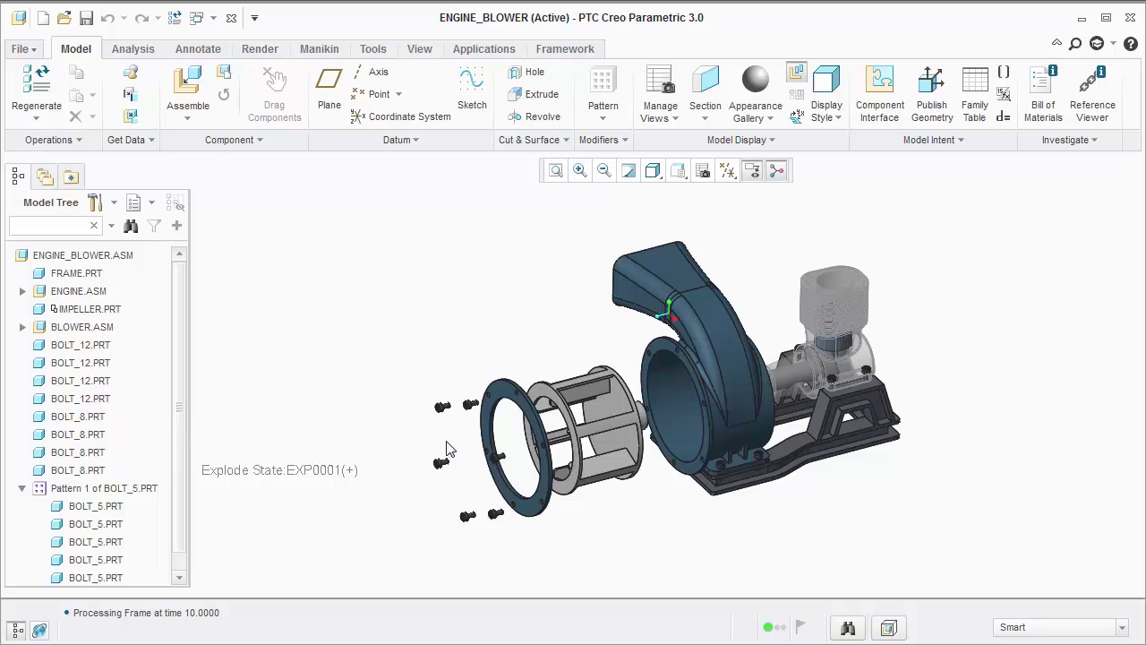
left_click(660, 85)
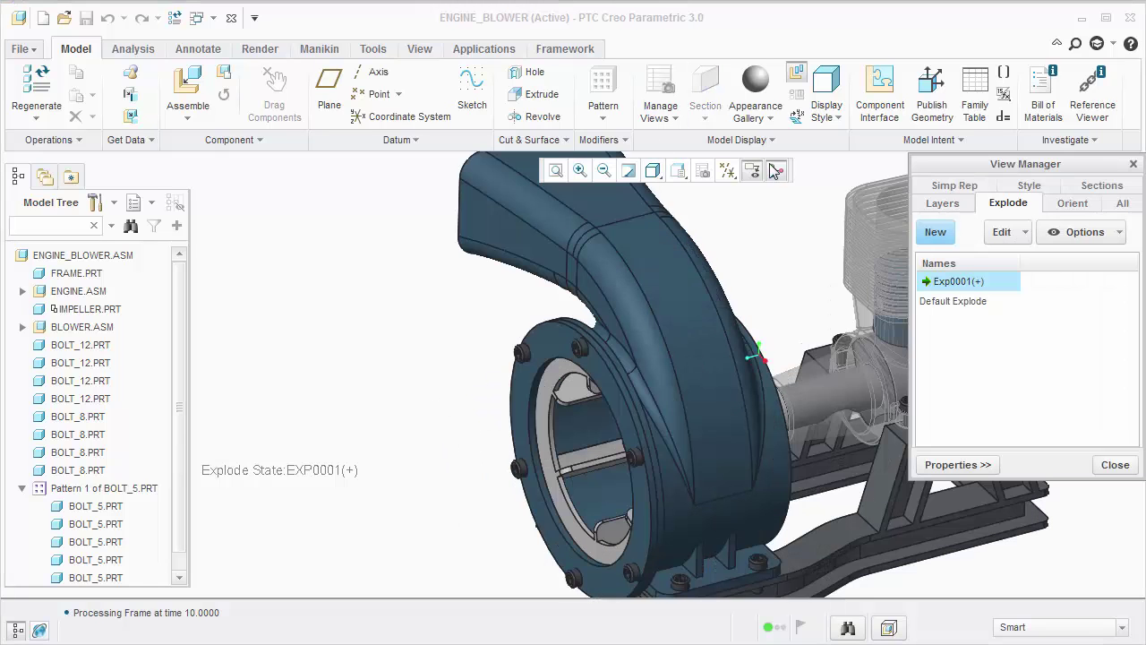
left_click(1024, 189)
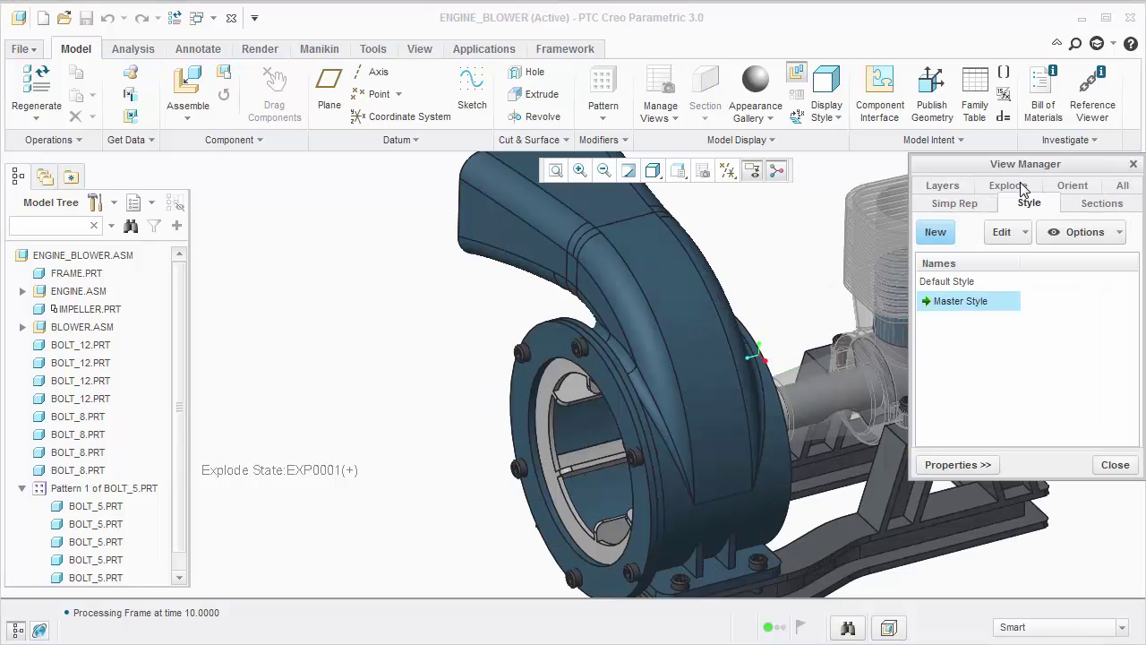
left_click(940, 234)
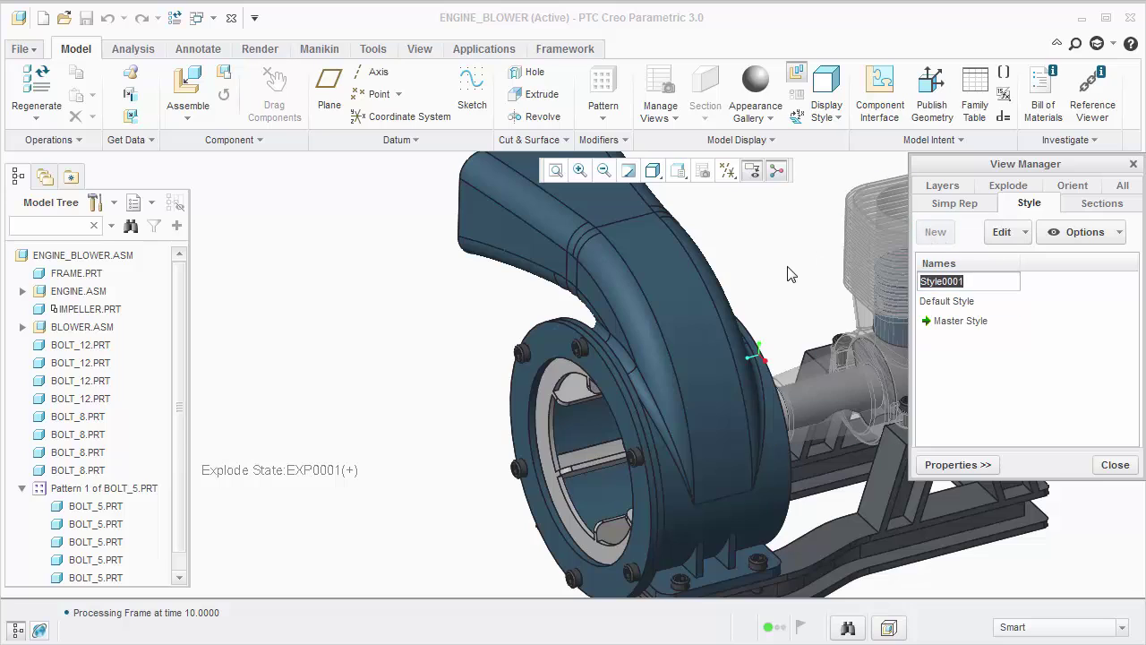
key("Return")
- Make the impeller and frame transparent in STYLE0001 and save the style
left_click(849, 267)
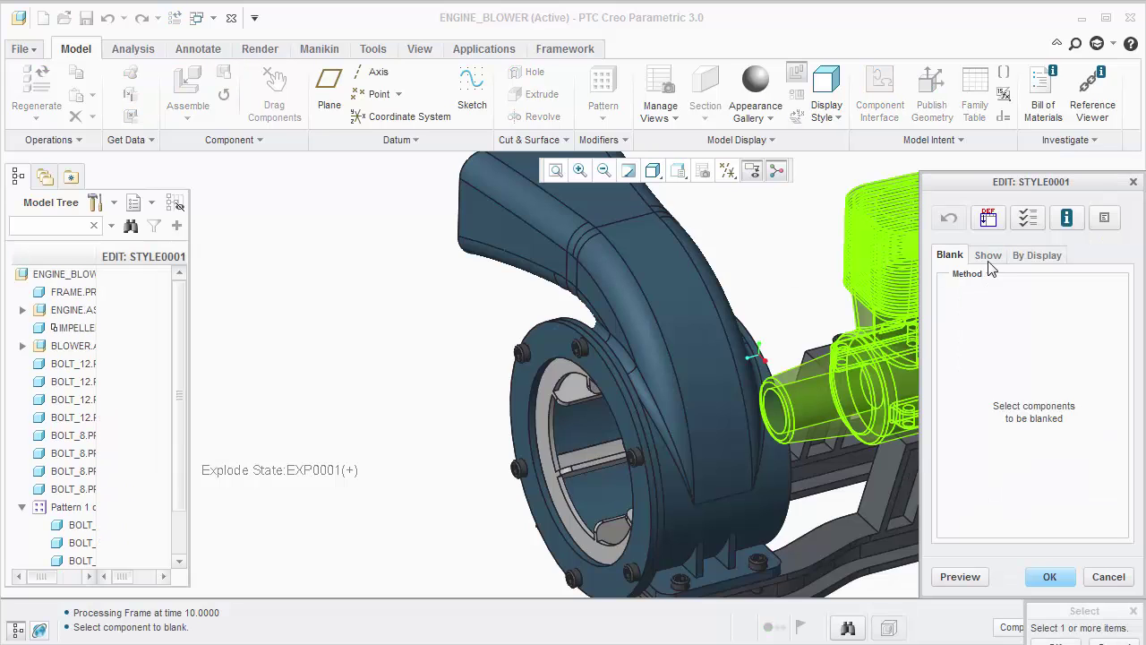
left_click(989, 256)
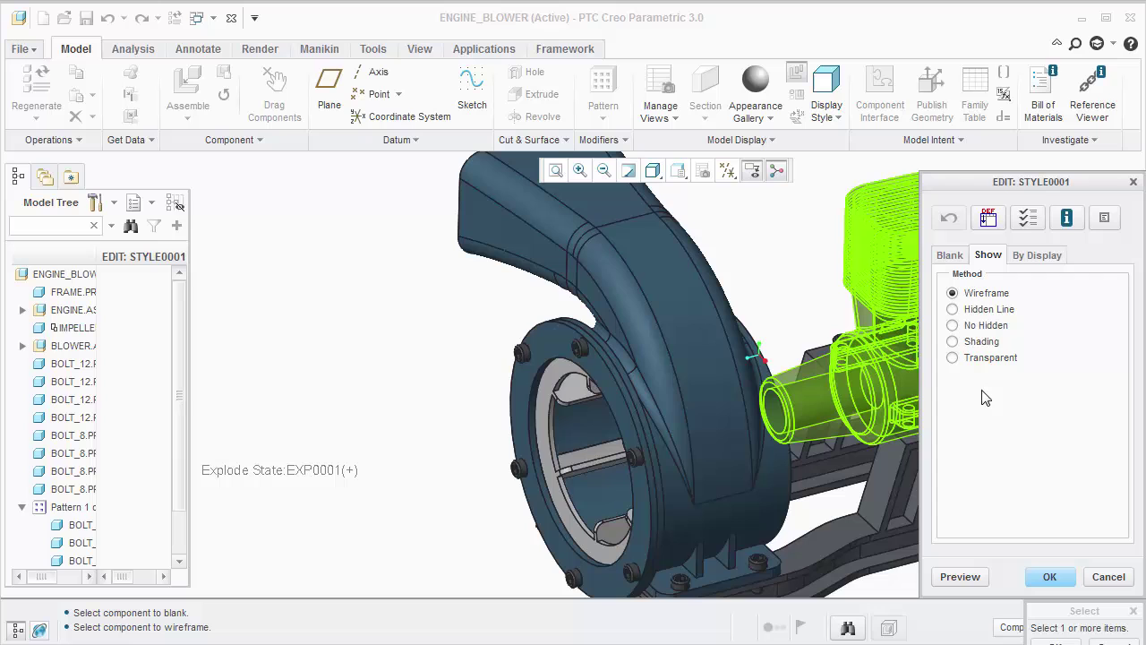
left_click(983, 360)
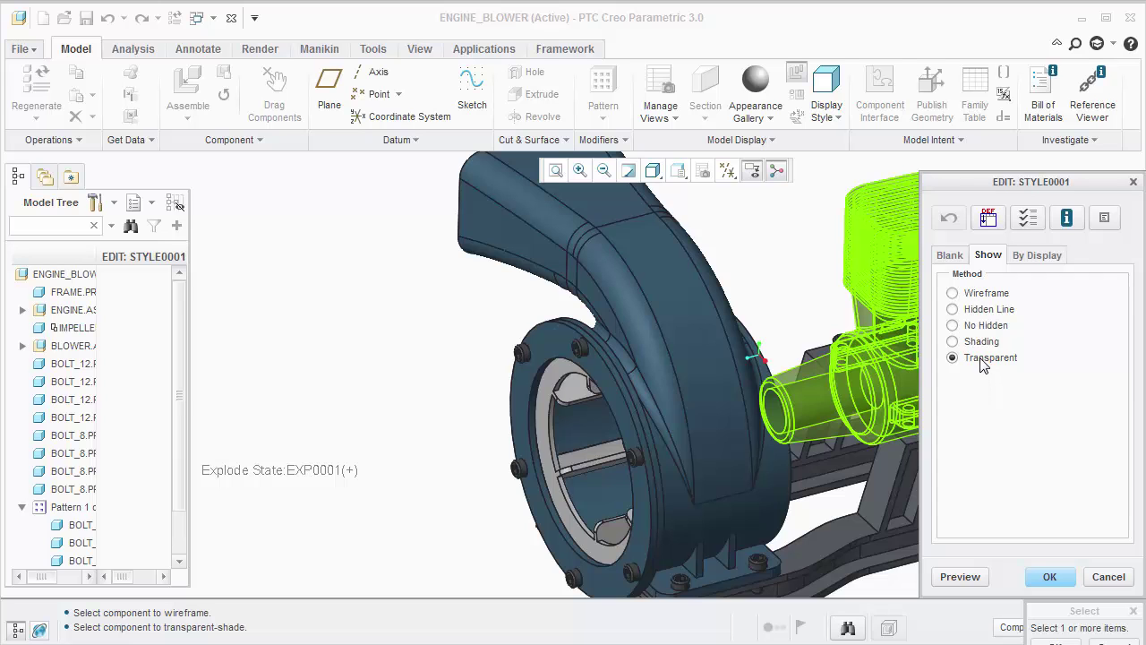
left_click(574, 408)
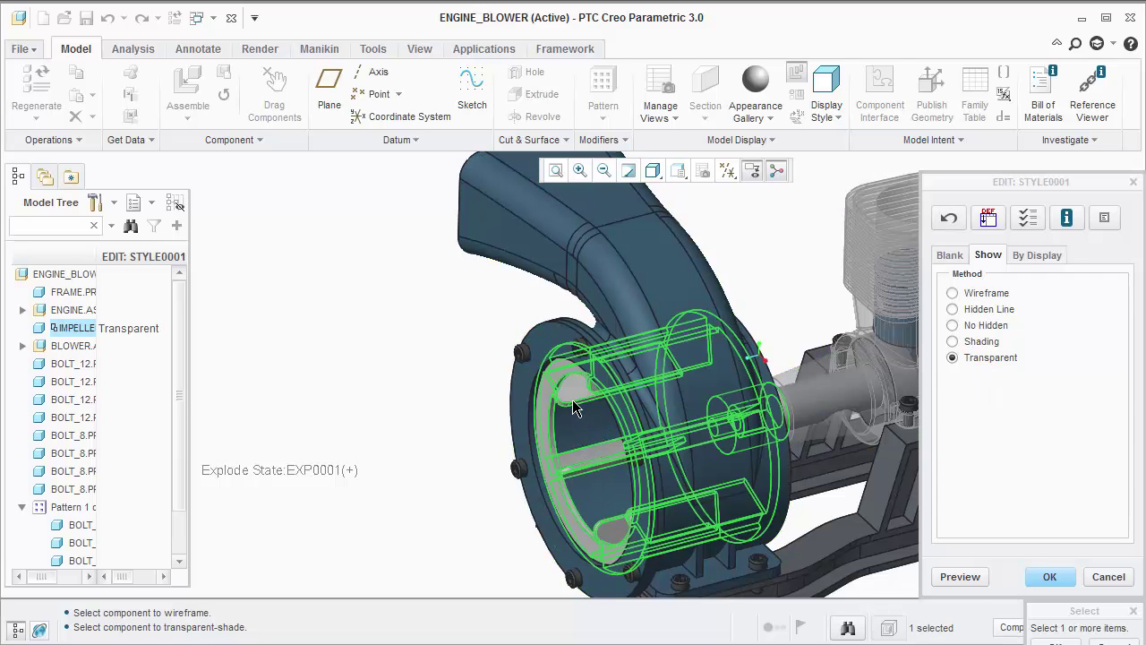
left_click(713, 422)
left_click_drag(1043, 613, 974, 473)
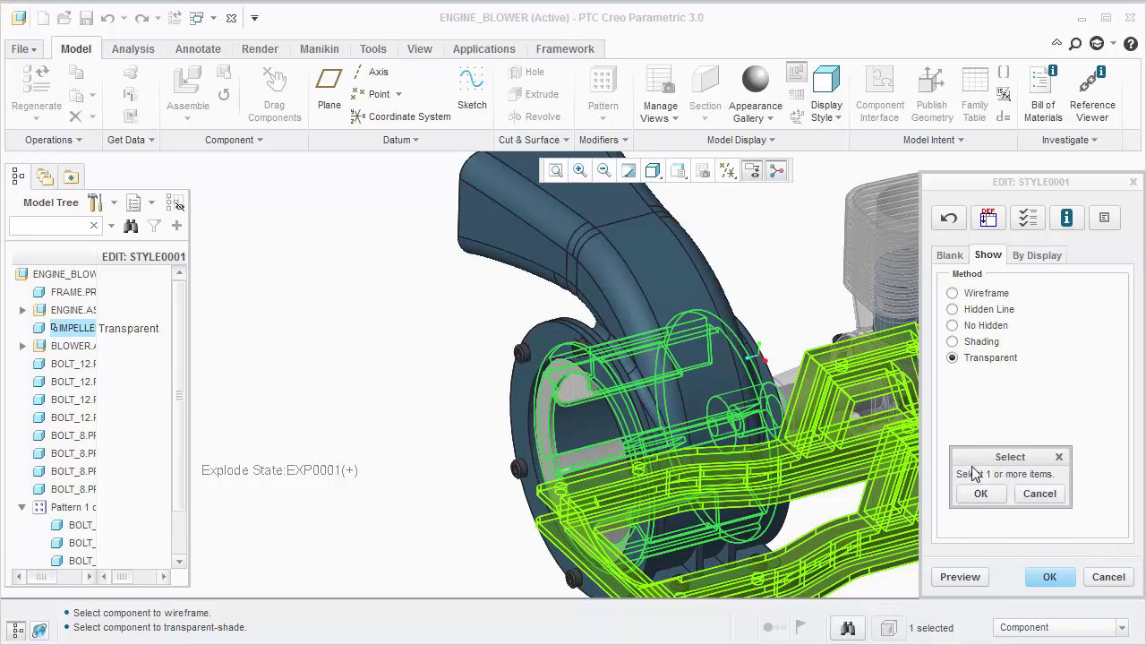
left_click(981, 493)
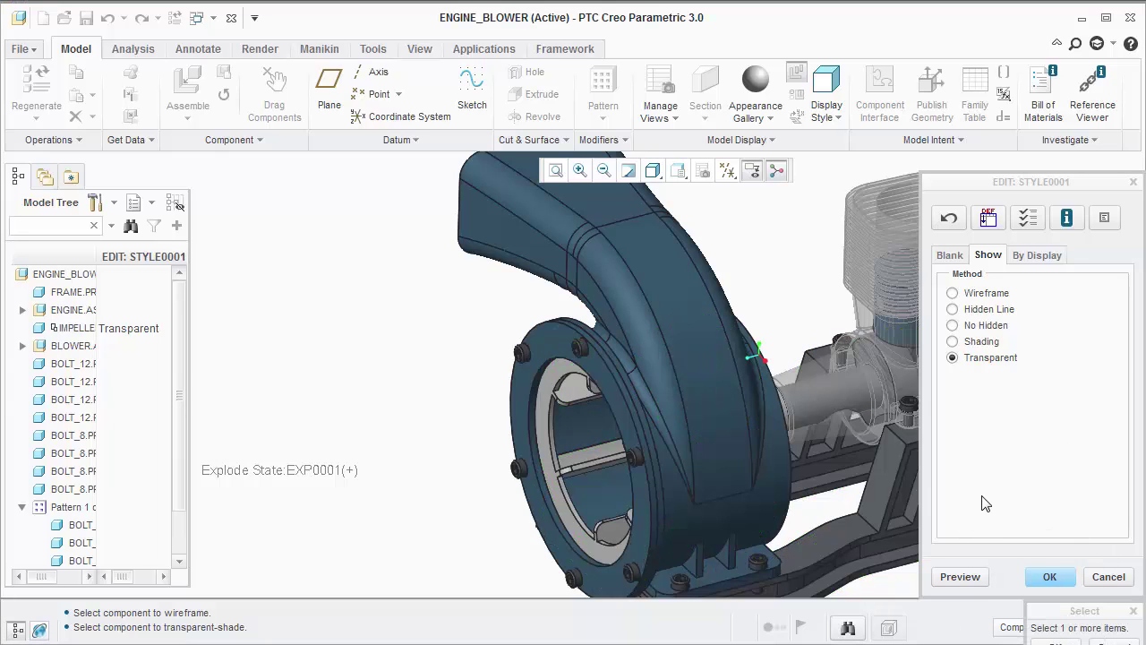
left_click(1062, 581)
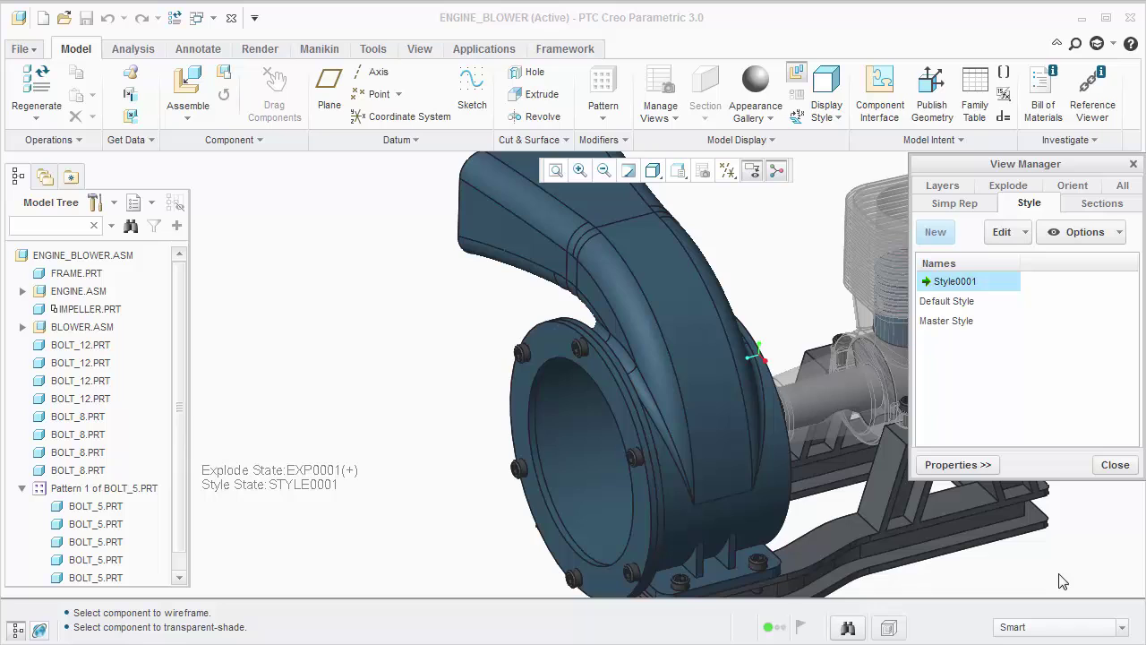
left_click(1112, 469)
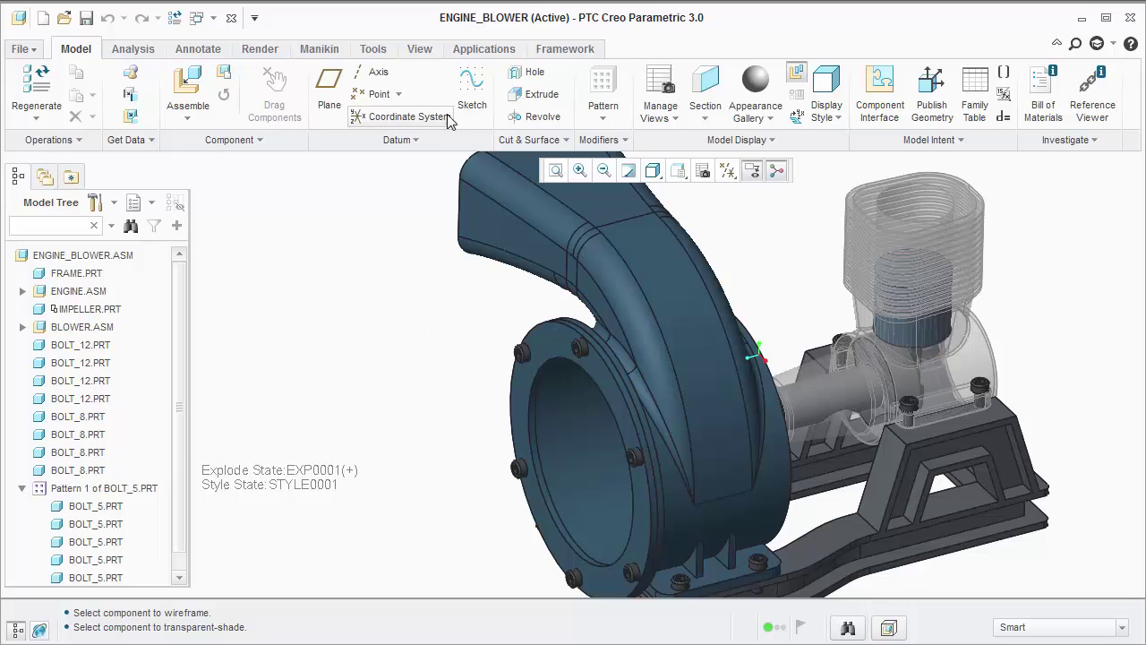
- In animation mode, add STYLE0001 style events at times 0 and 6
left_click(477, 48)
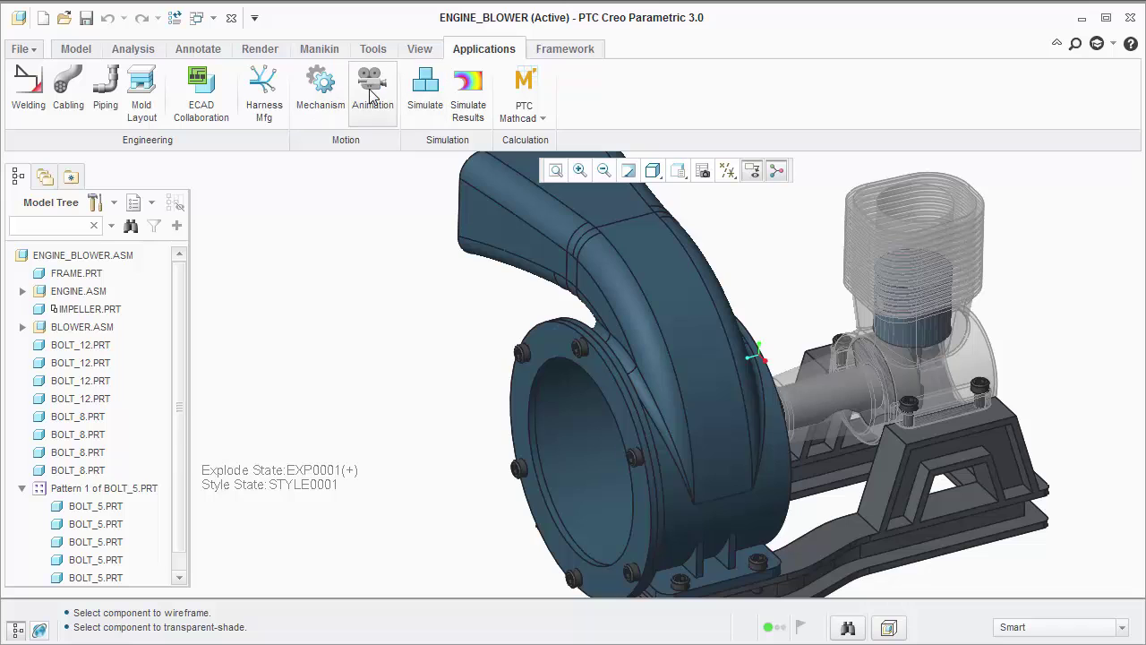
left_click(370, 80)
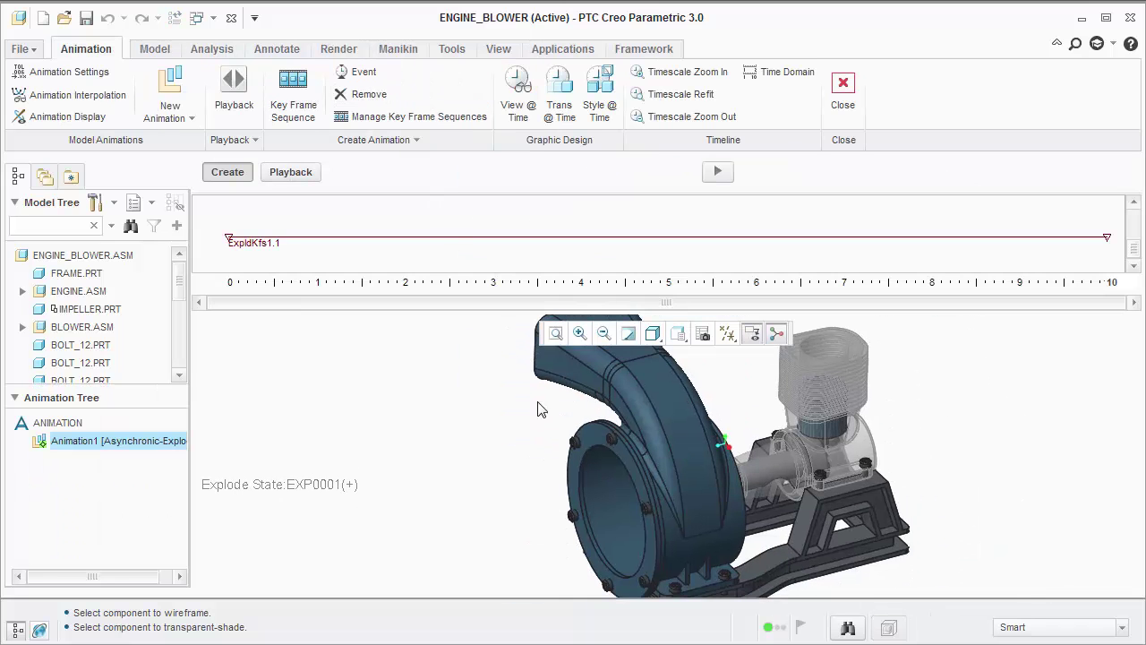
scroll(548, 409, "down", 1)
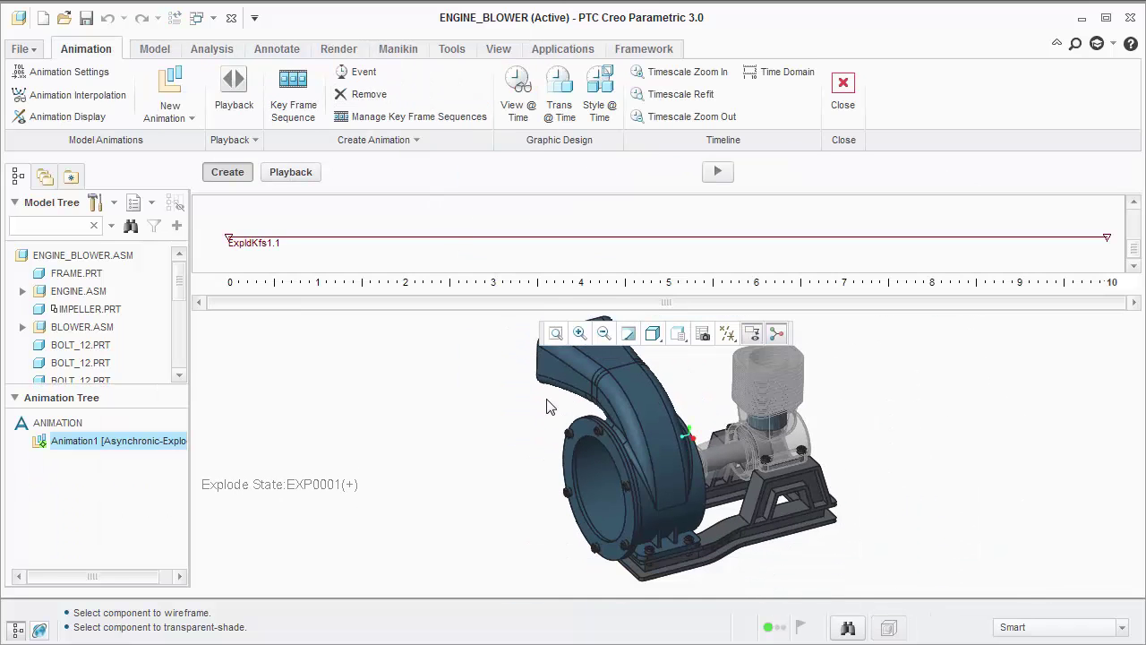
left_click(601, 105)
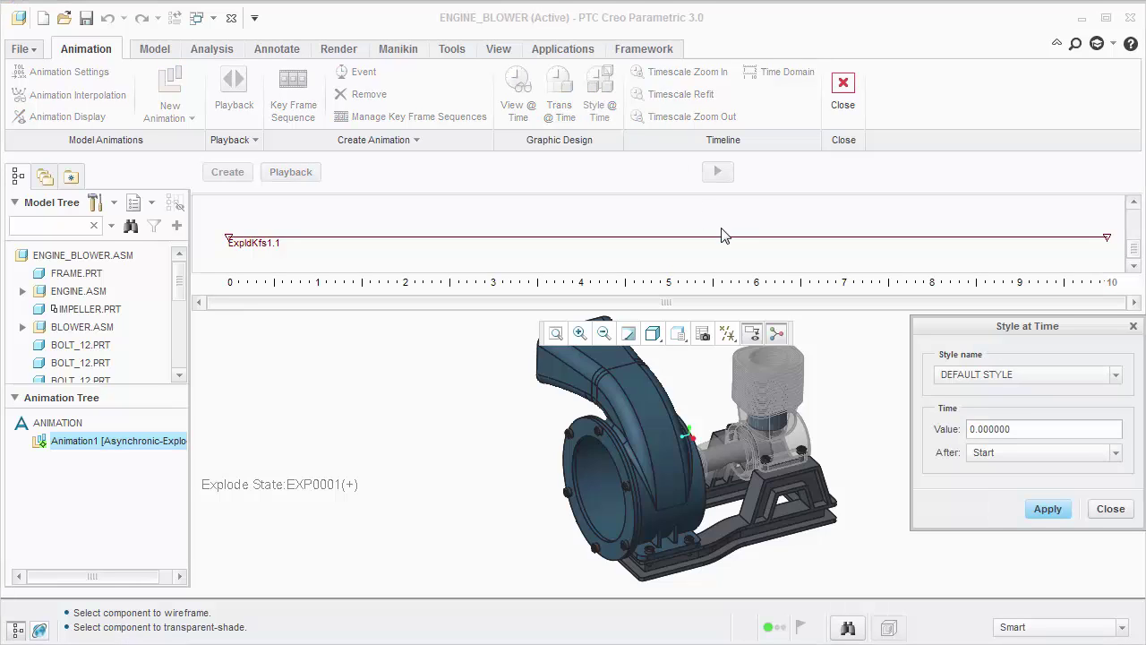
left_click(990, 376)
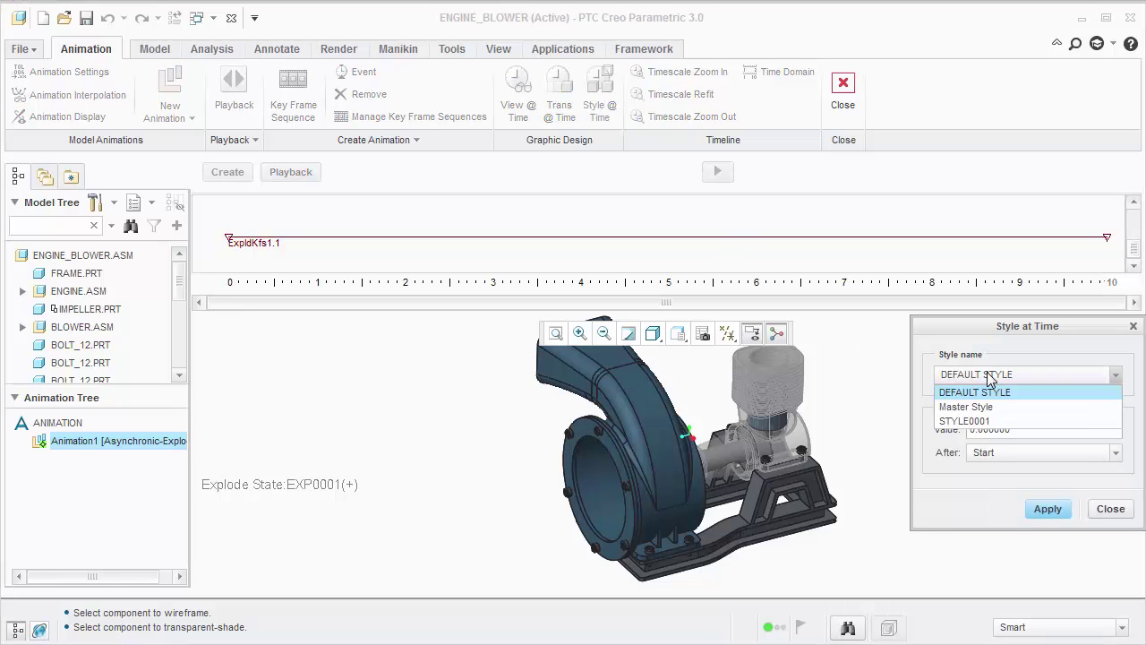
left_click(990, 422)
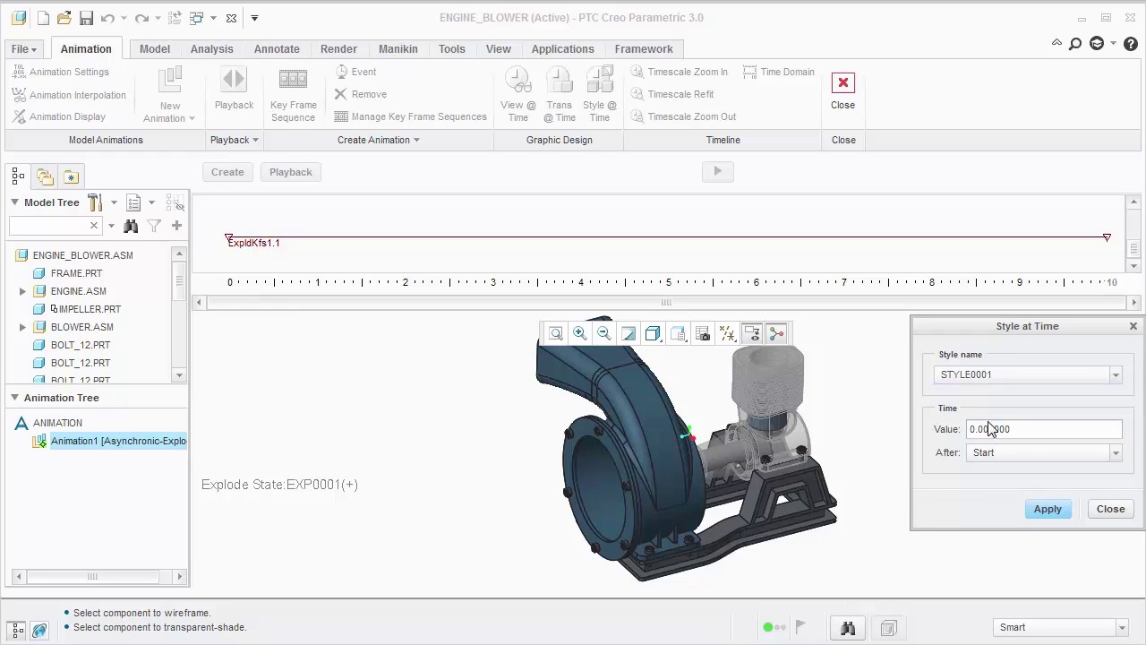
left_click(1044, 509)
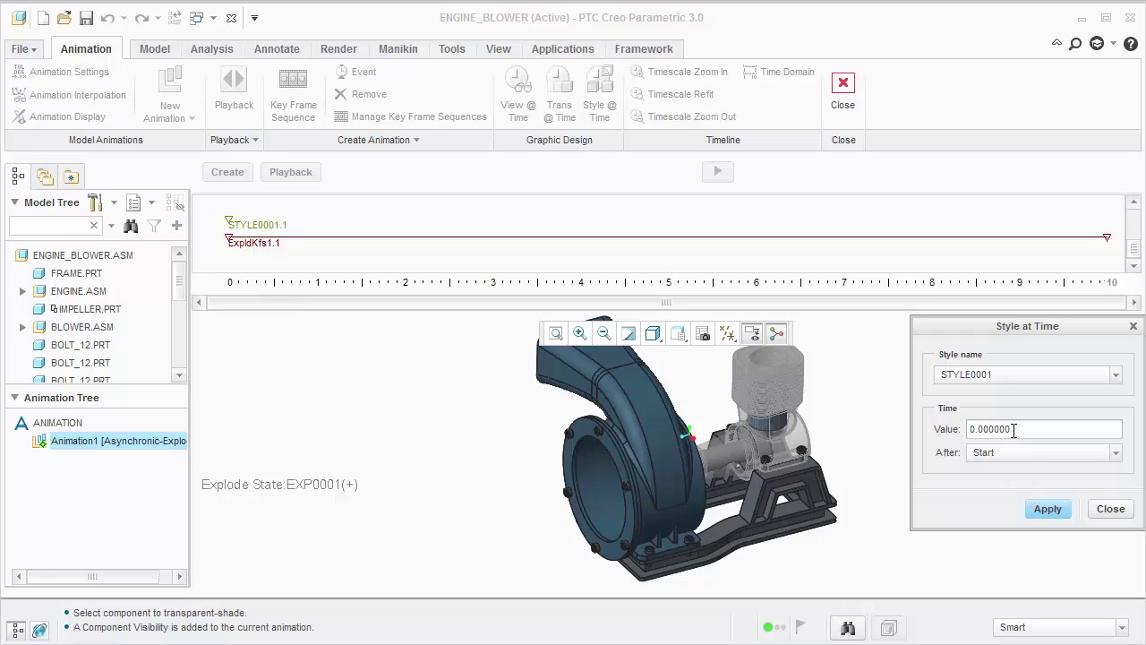
left_click_drag(1018, 428, 957, 423)
type("6")
left_click(1044, 511)
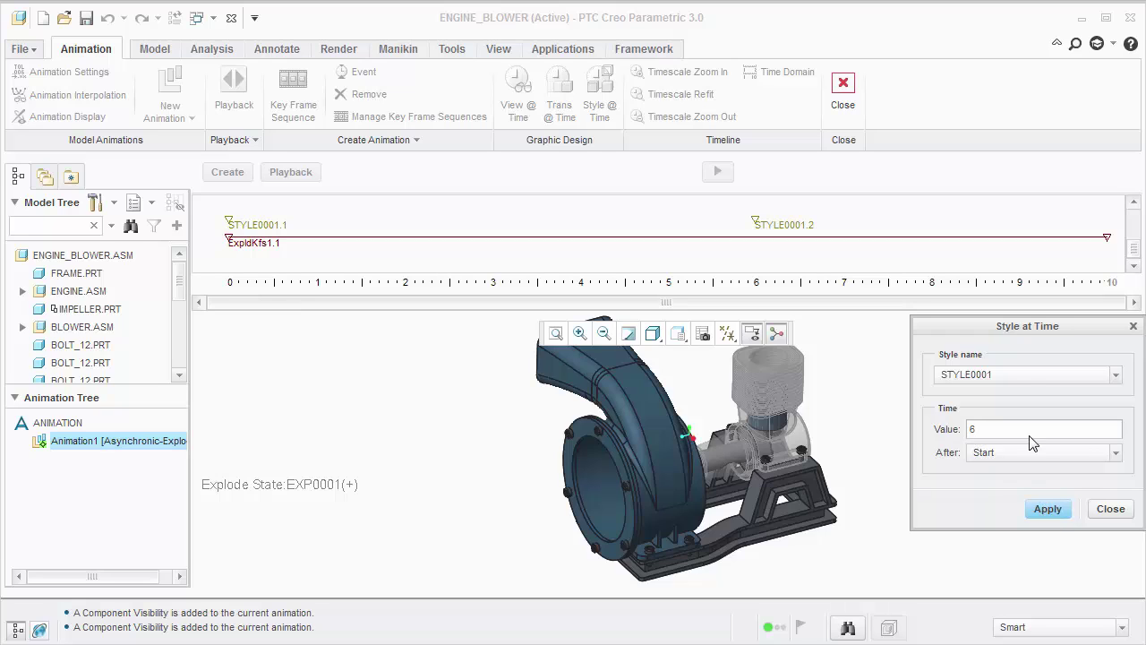
- Add Master Style events at times 7 and 10 to the timeline
left_click(1007, 376)
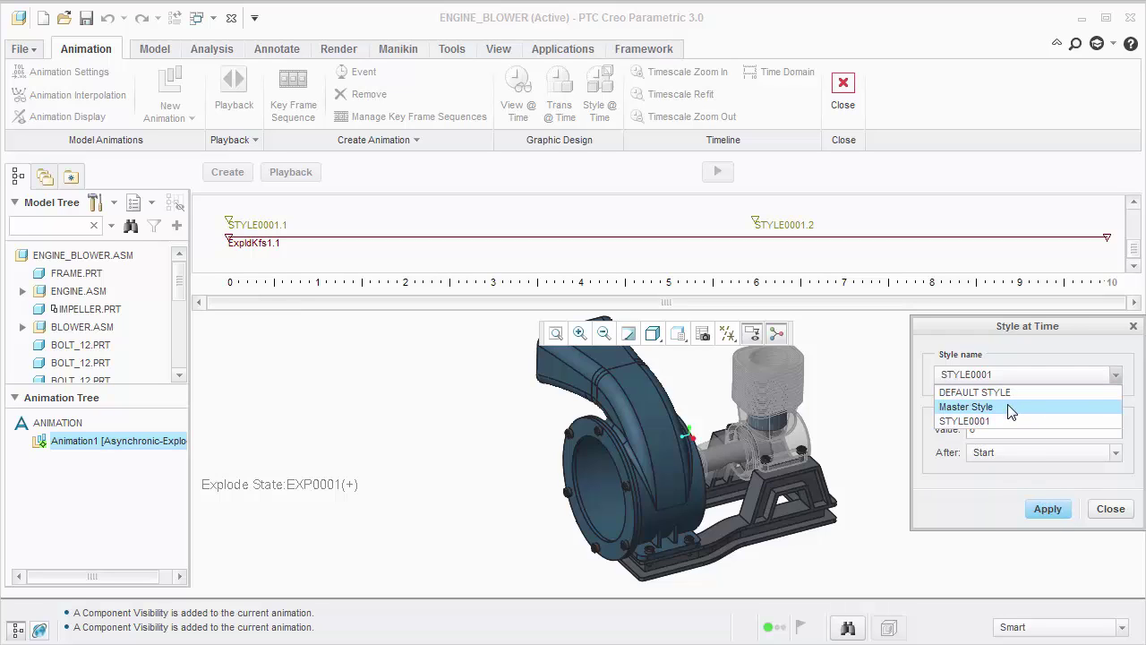
left_click(1011, 408)
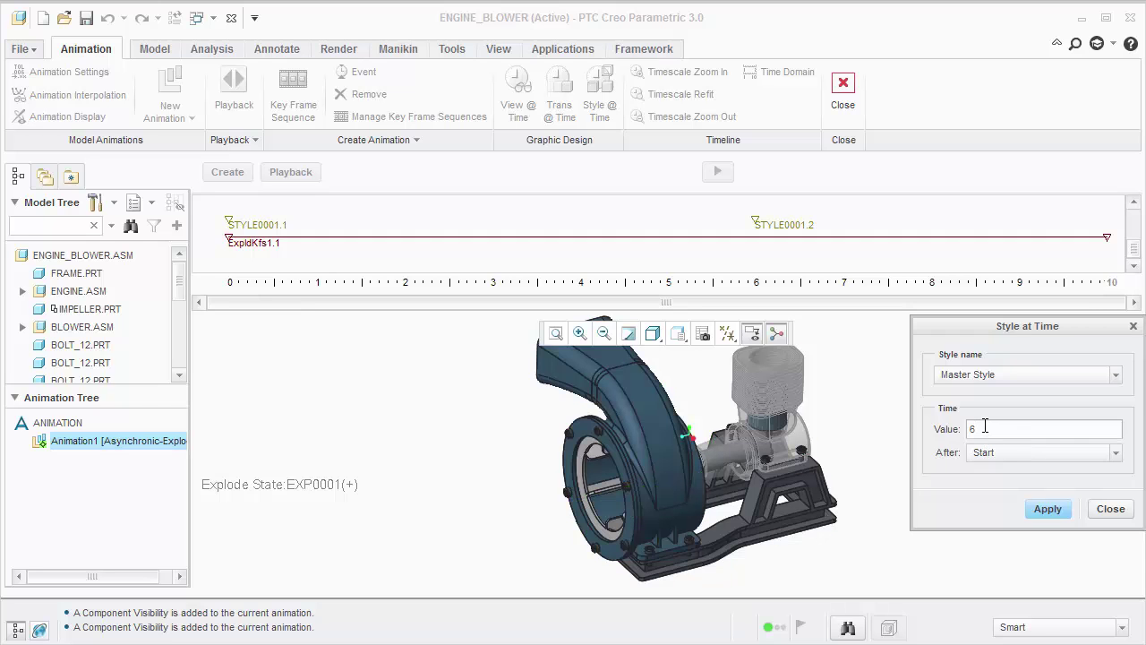
left_click(1046, 508)
left_click(1048, 510)
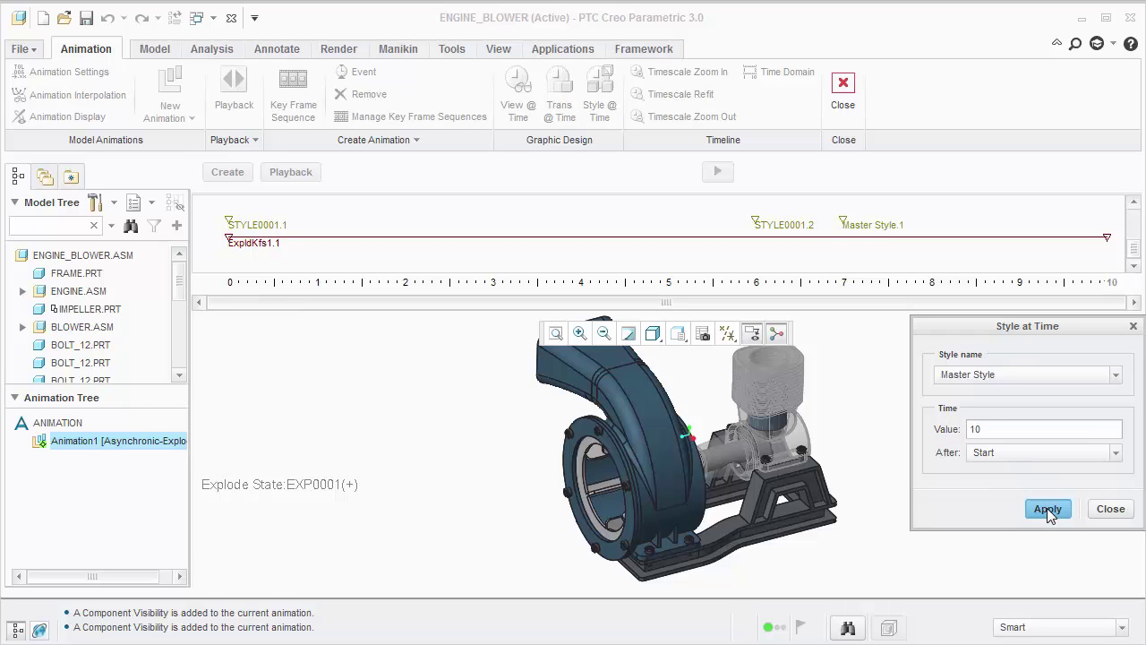
left_click(1109, 511)
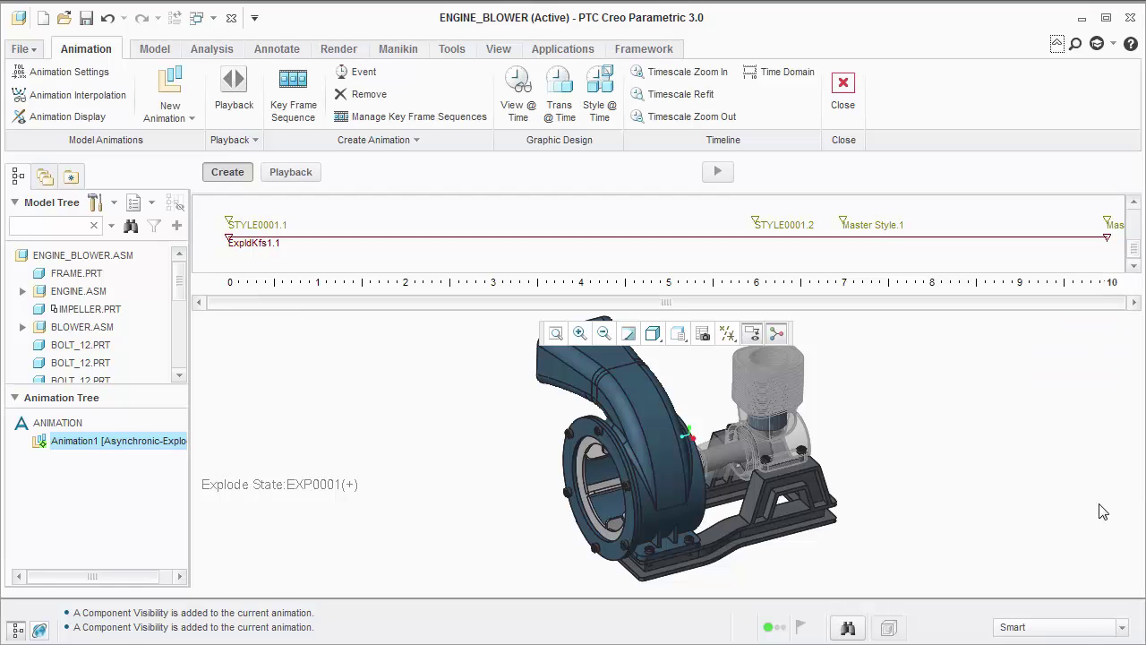
- Generate the explode animation, then play it back and stop it in the player
left_click(716, 175)
left_click(358, 572)
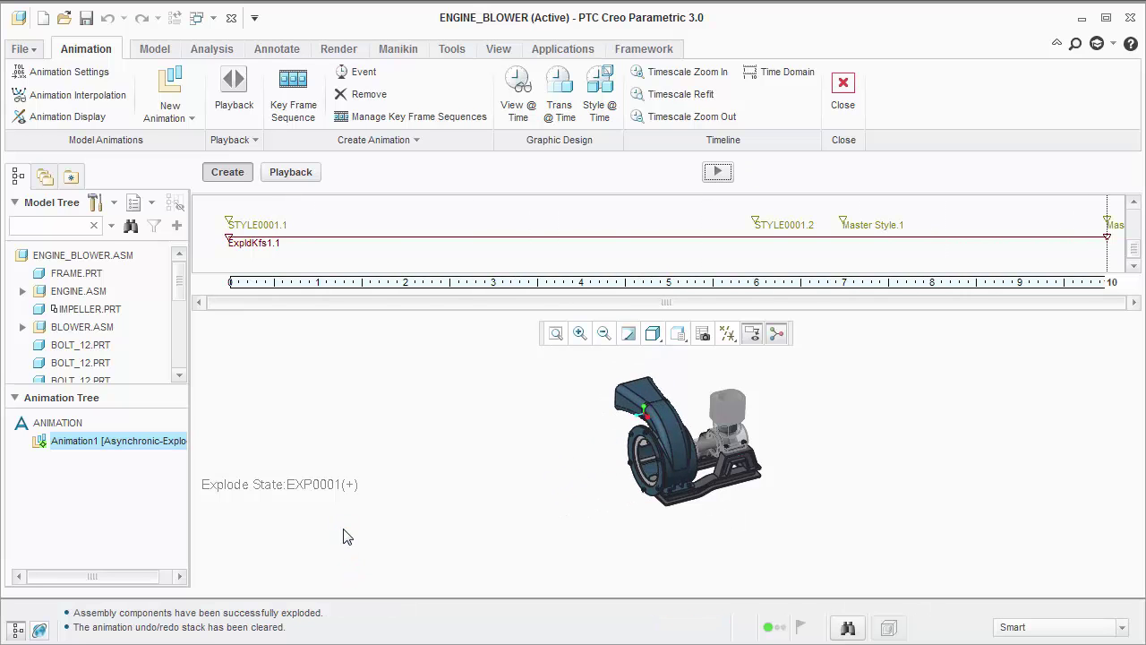
left_click(305, 176)
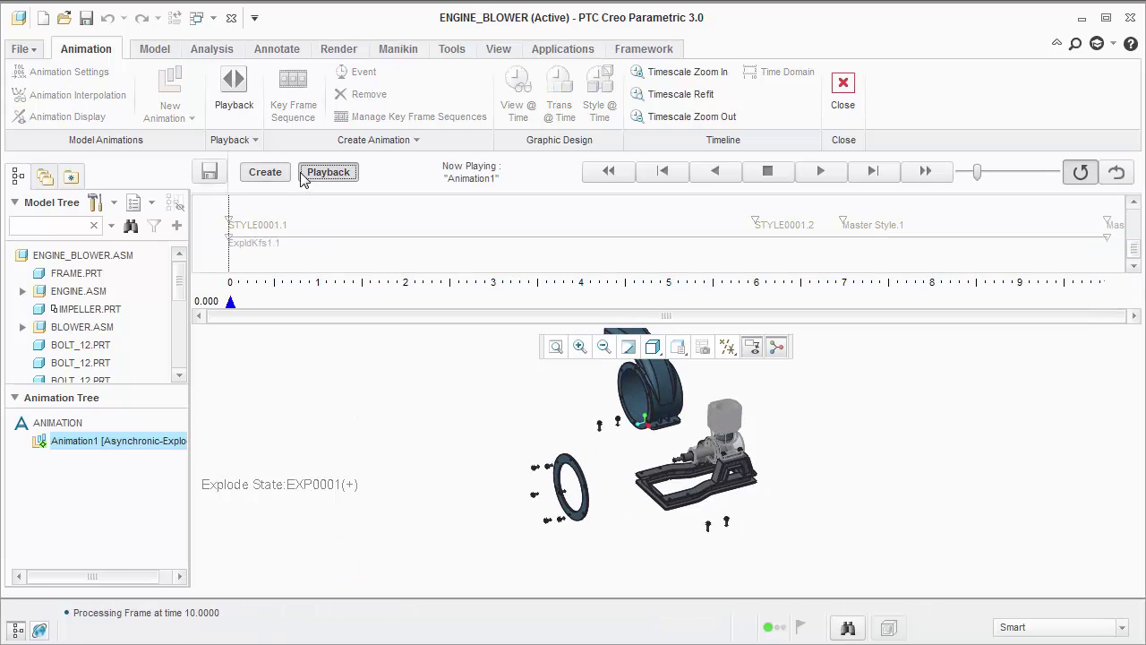
left_click(817, 175)
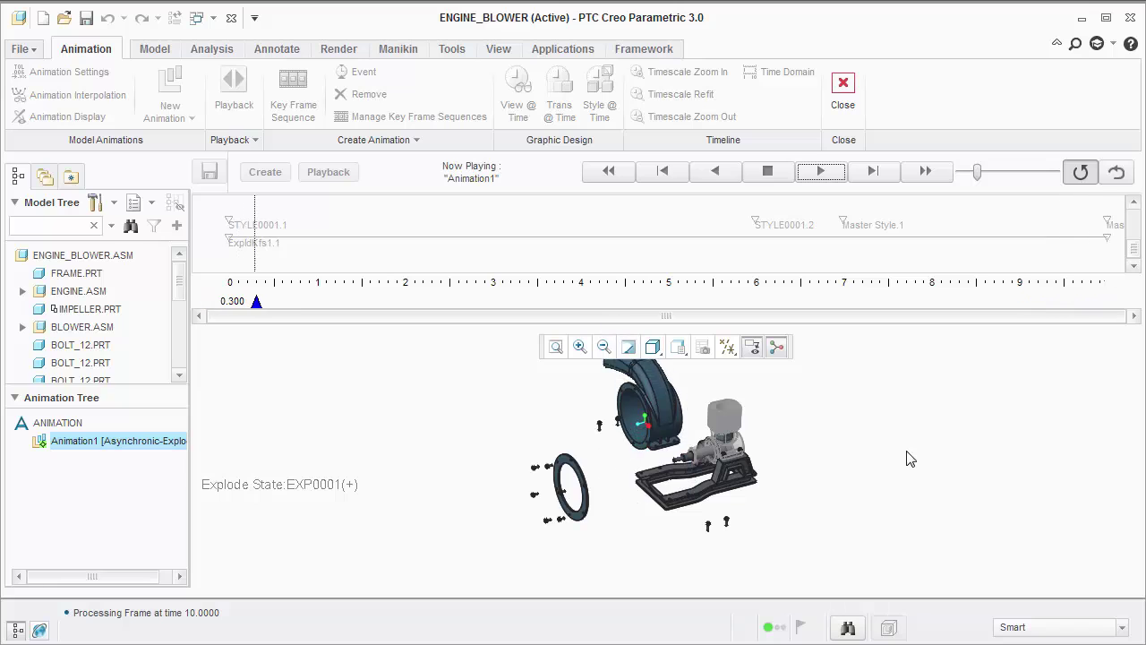
left_click(770, 174)
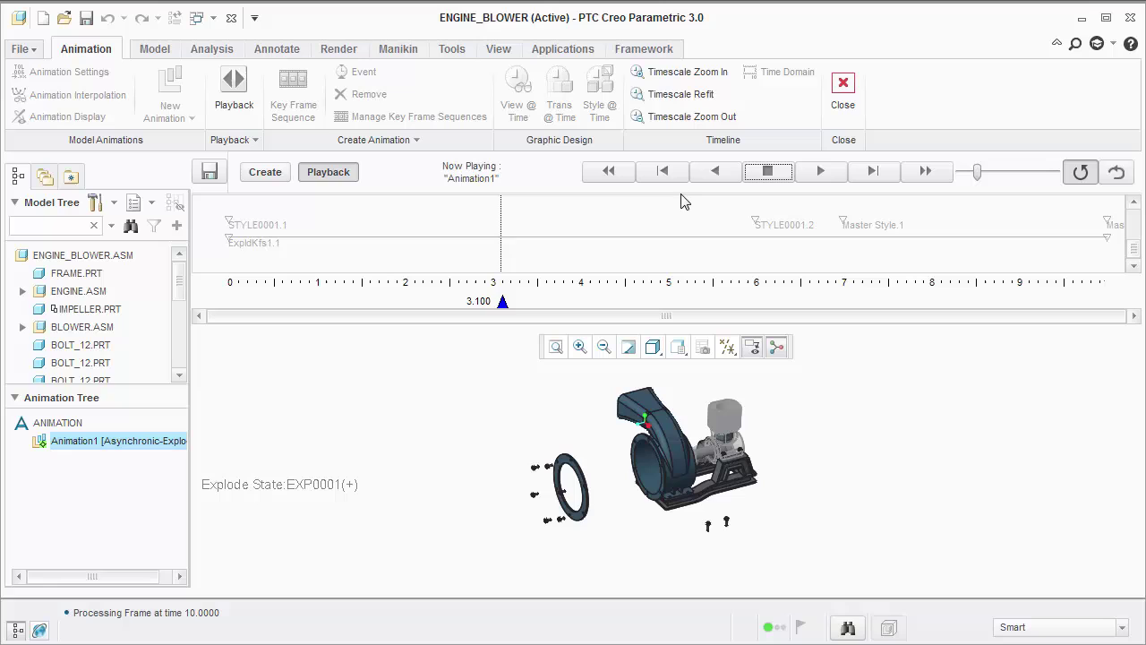
- Open the video Capture settings and move the output file type selection to AVI
left_click(208, 173)
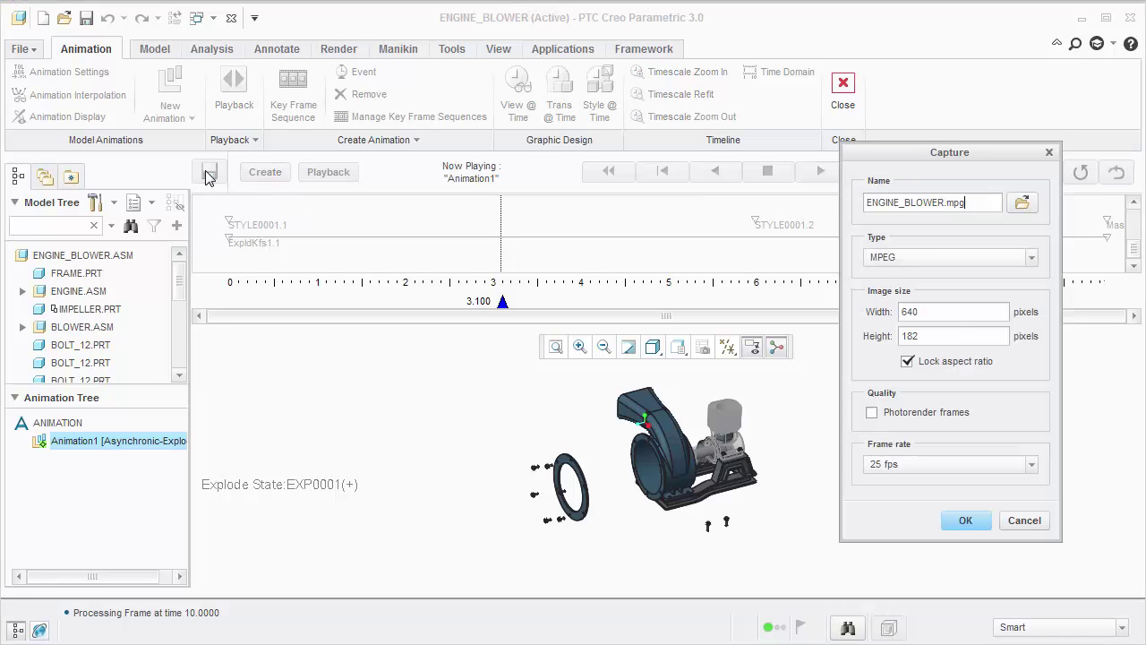
left_click(936, 258)
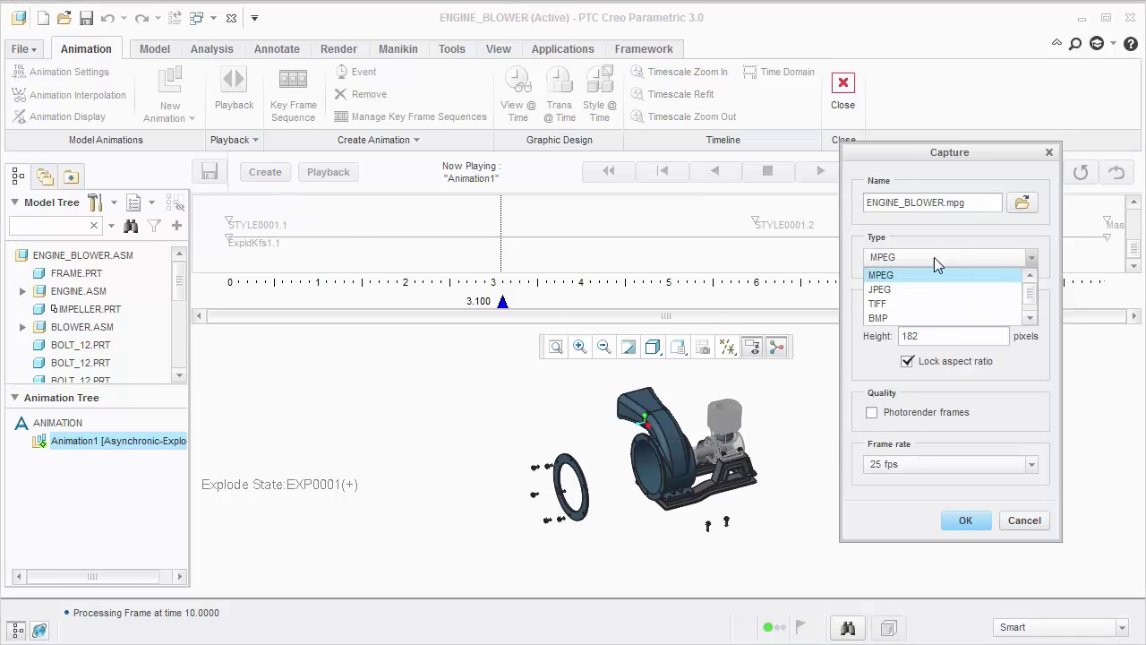
key("Down")
key("Down")
key("Down")
key("Down")
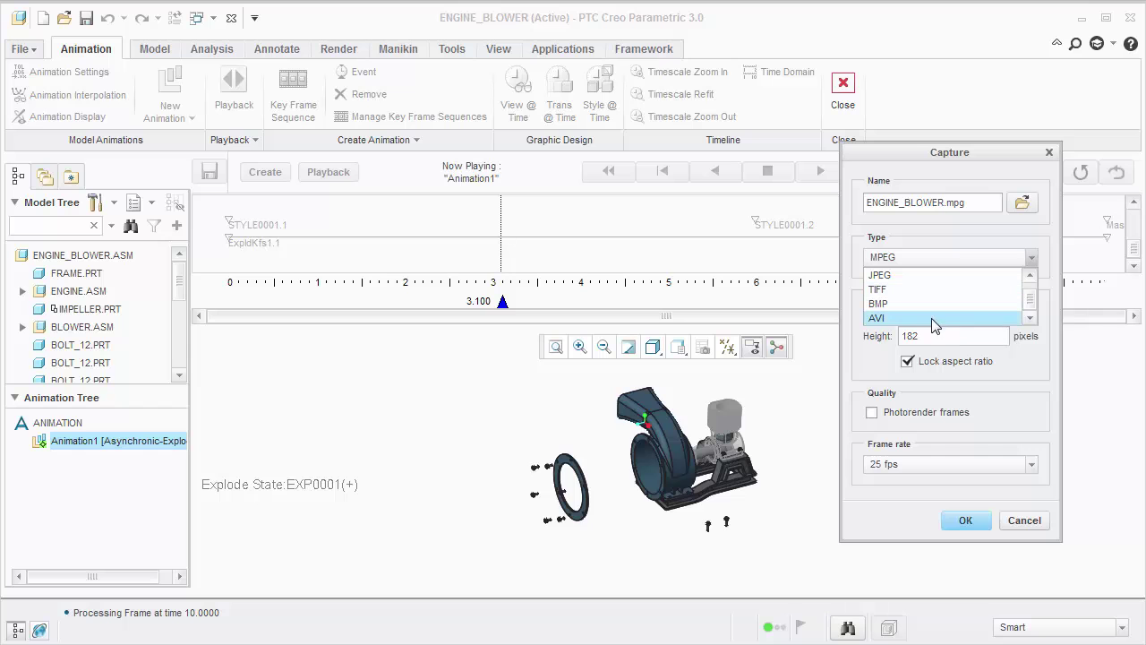